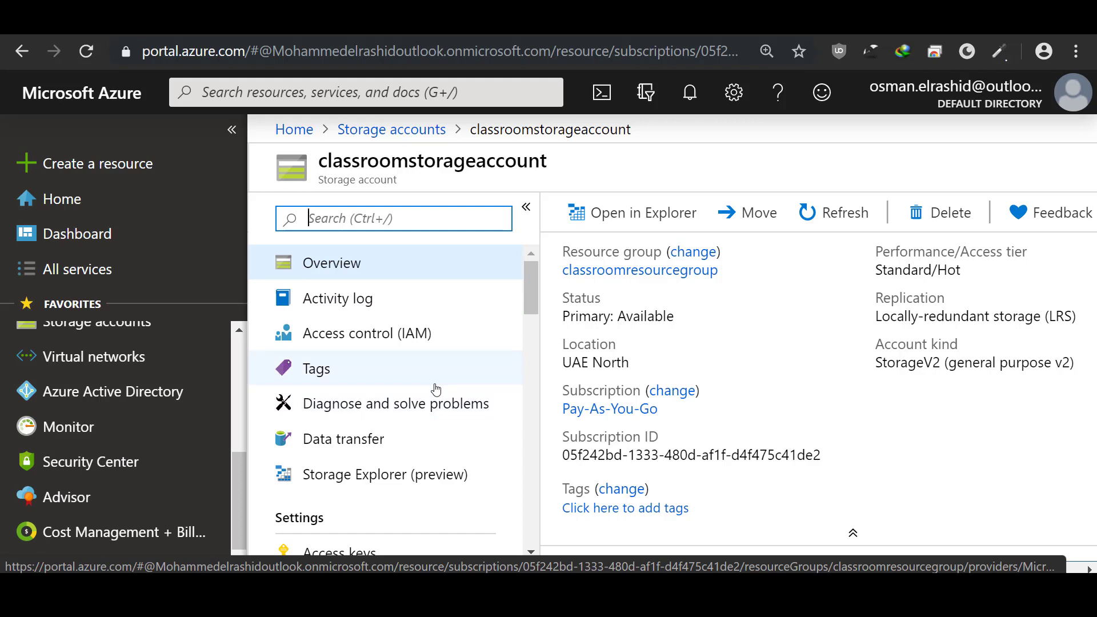
Open the Static website settings of the classroomstorageaccount storage account.
scroll(435, 394, "down", 1)
scroll(436, 399, "down", 2)
scroll(421, 400, "down", 4)
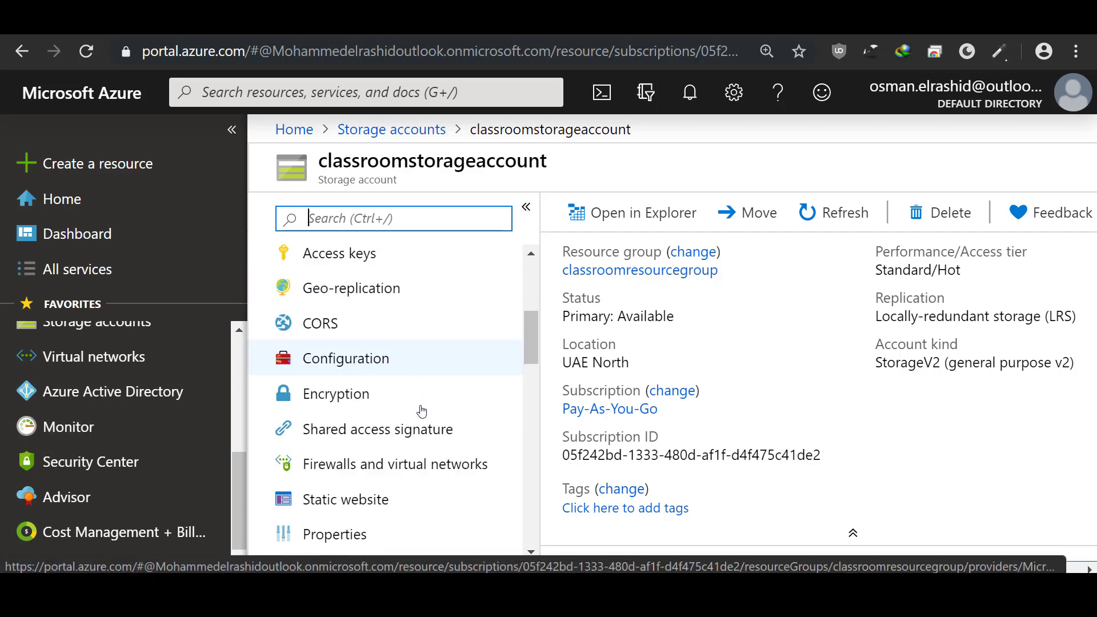
scroll(412, 400, "down", 5)
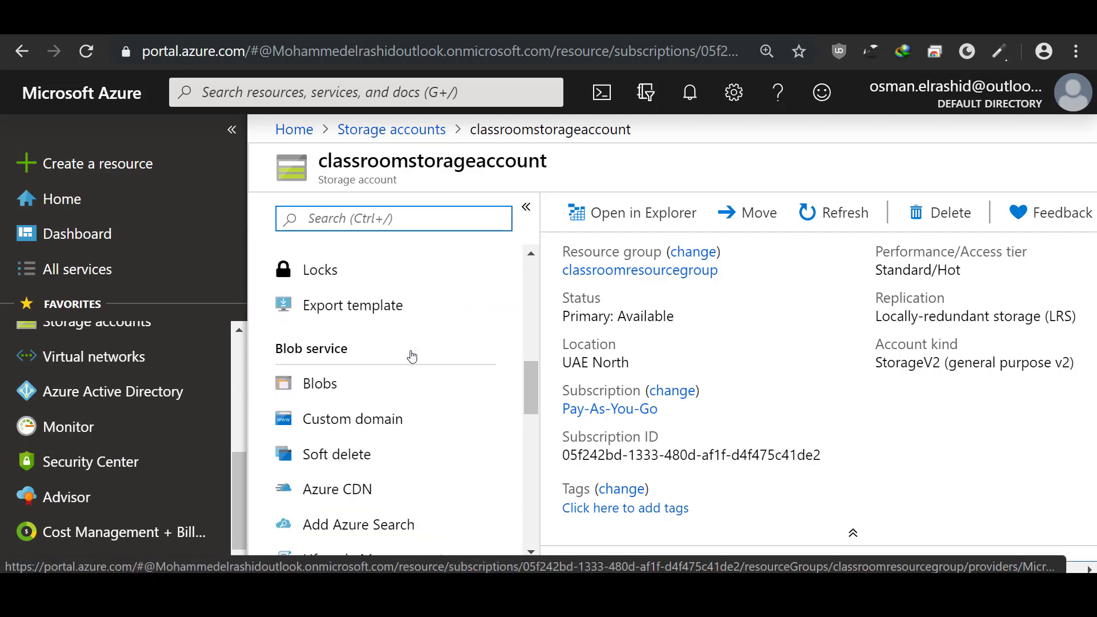
scroll(429, 426, "down", 2)
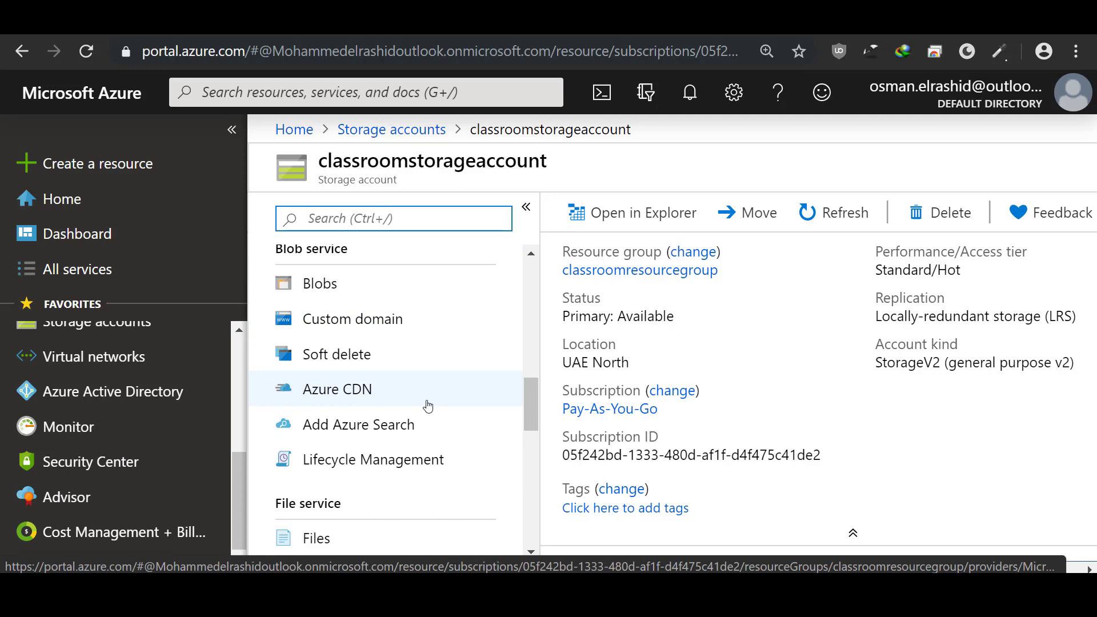
scroll(428, 406, "up", 5)
left_click(405, 403)
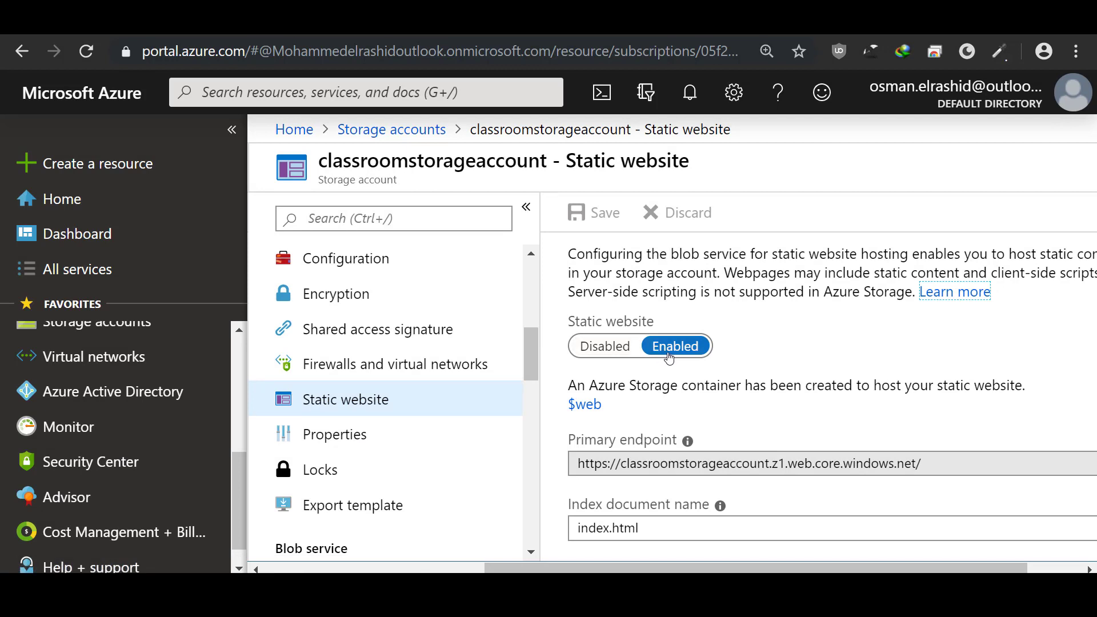
scroll(669, 357, "down", 1)
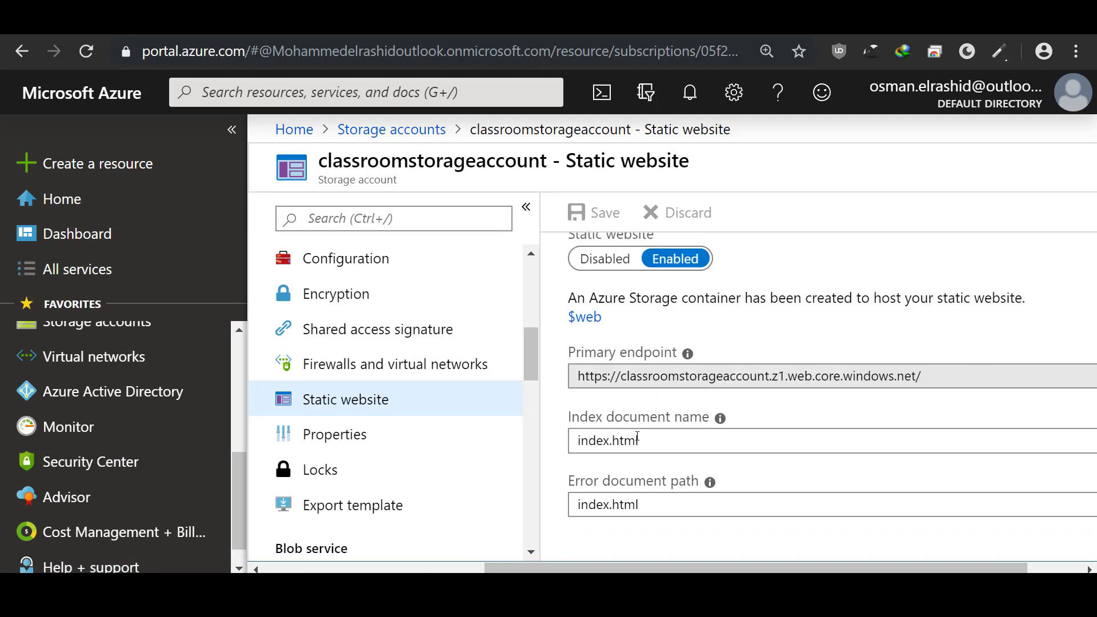
left_click_drag(640, 443, 570, 445)
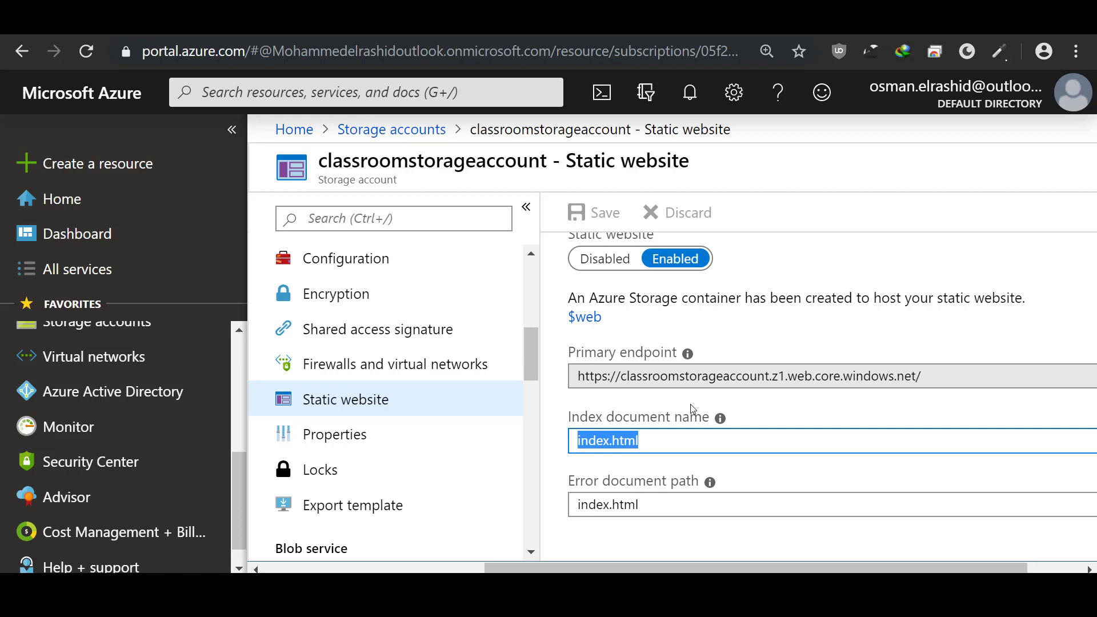
scroll(693, 409, "up", 1)
left_click_drag(579, 464, 974, 468)
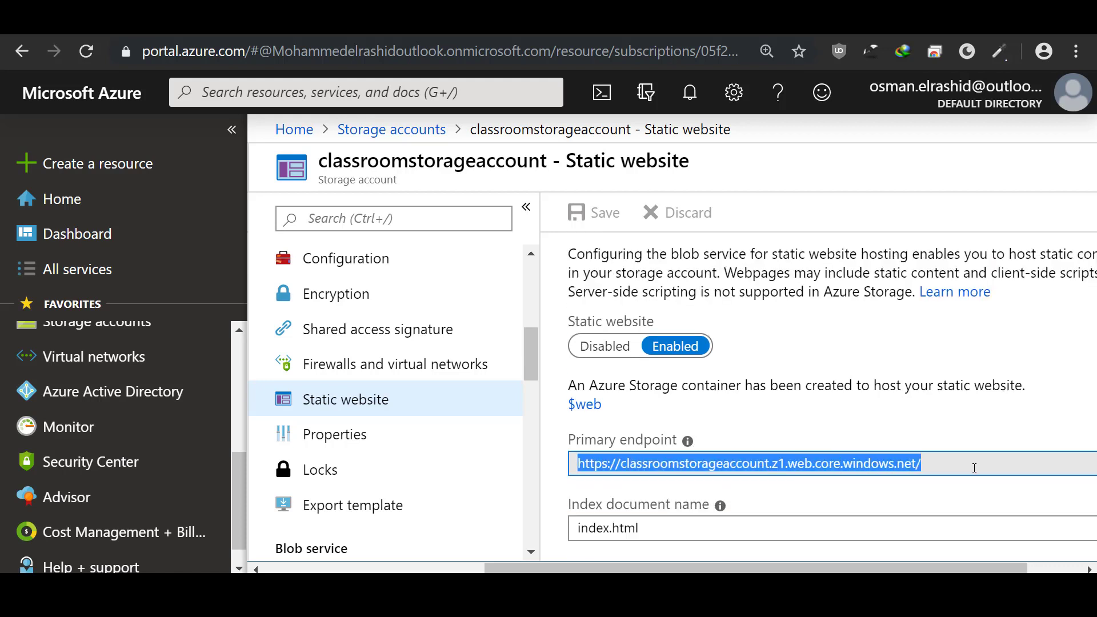
left_click(639, 461)
left_click_drag(622, 464, 918, 464)
key("ctrl+c")
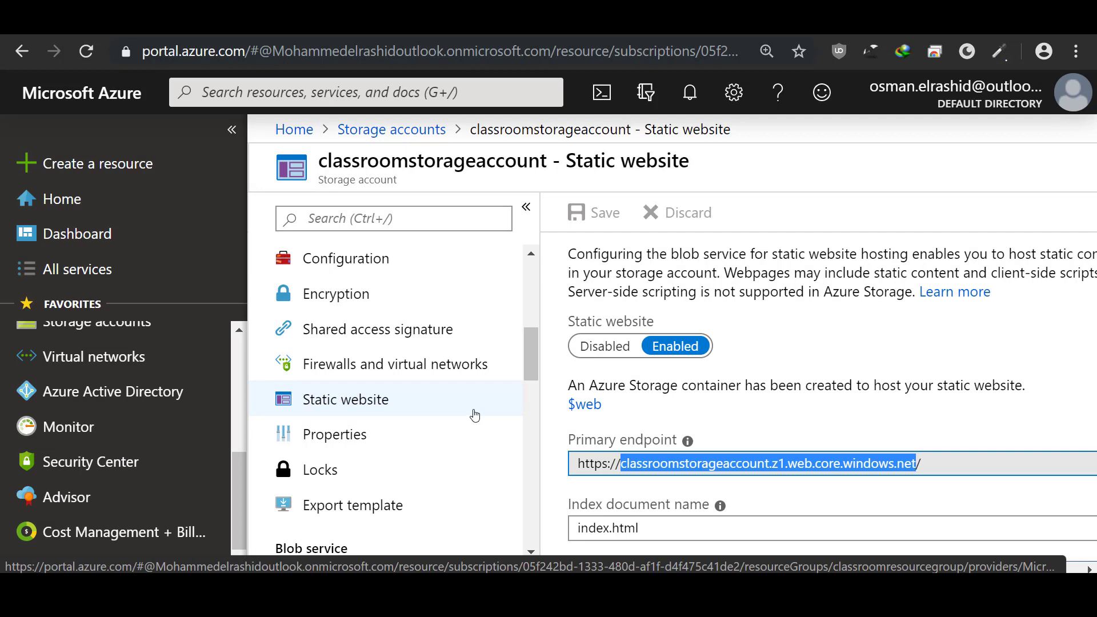
Open the storage account's Azure CDN settings and choose the Standard Akamai pricing tier for a new endpoint.
scroll(351, 421, "down", 4)
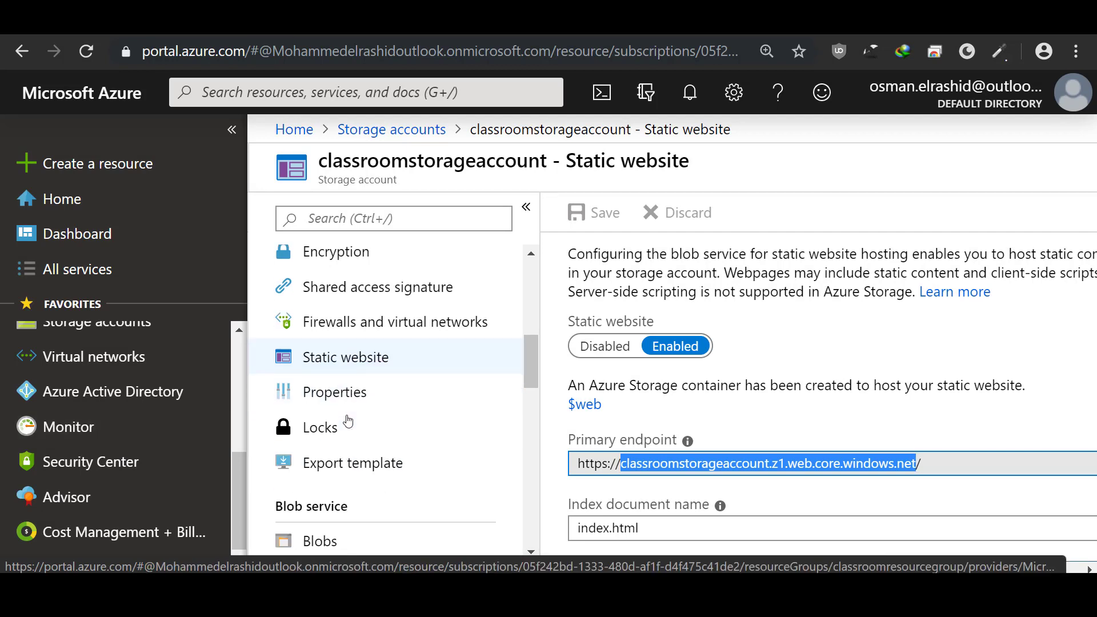
left_click(374, 490)
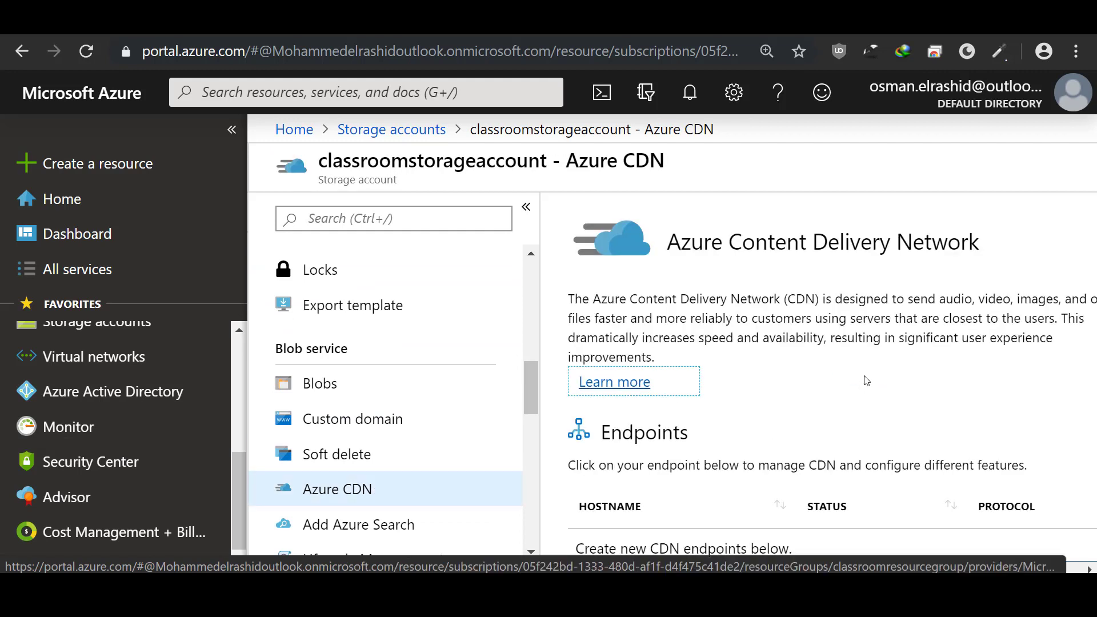
scroll(858, 378, "down", 5)
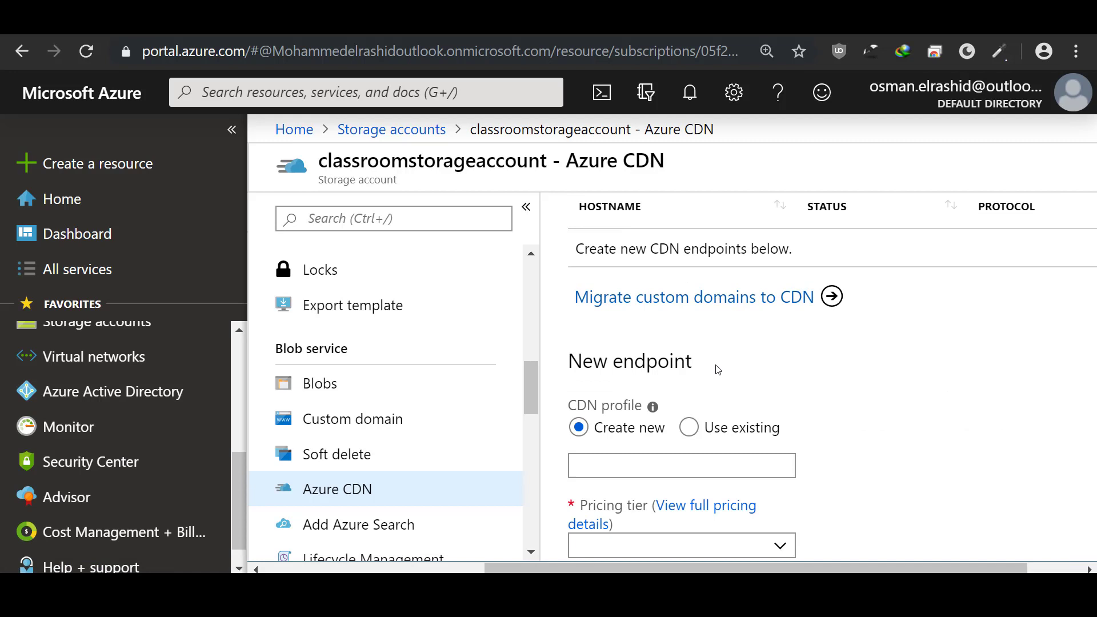
scroll(718, 369, "down", 2)
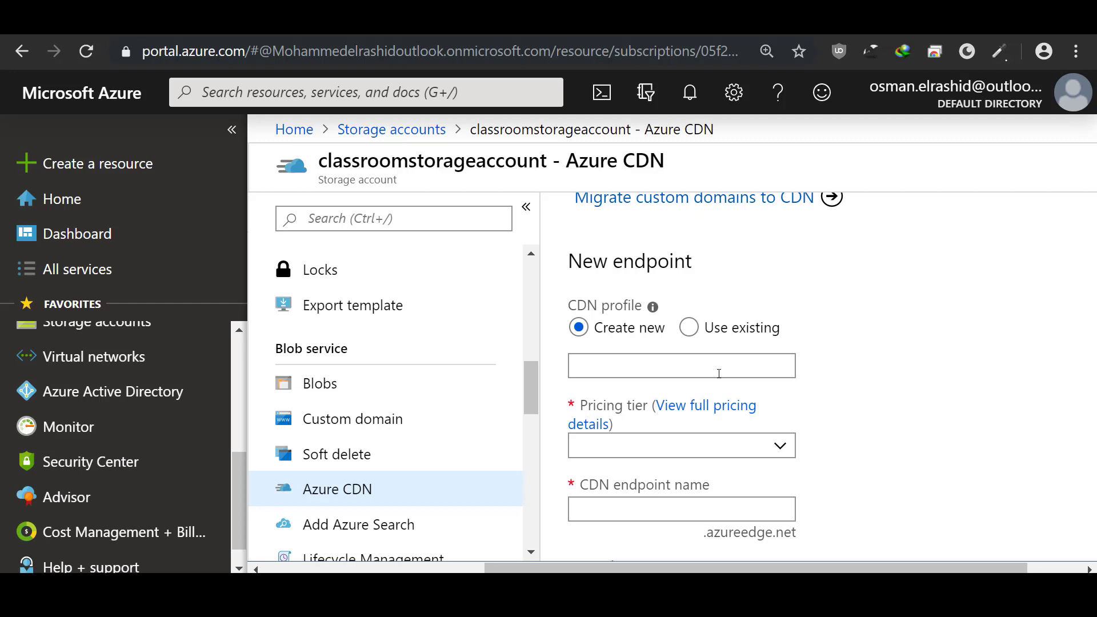
left_click(746, 447)
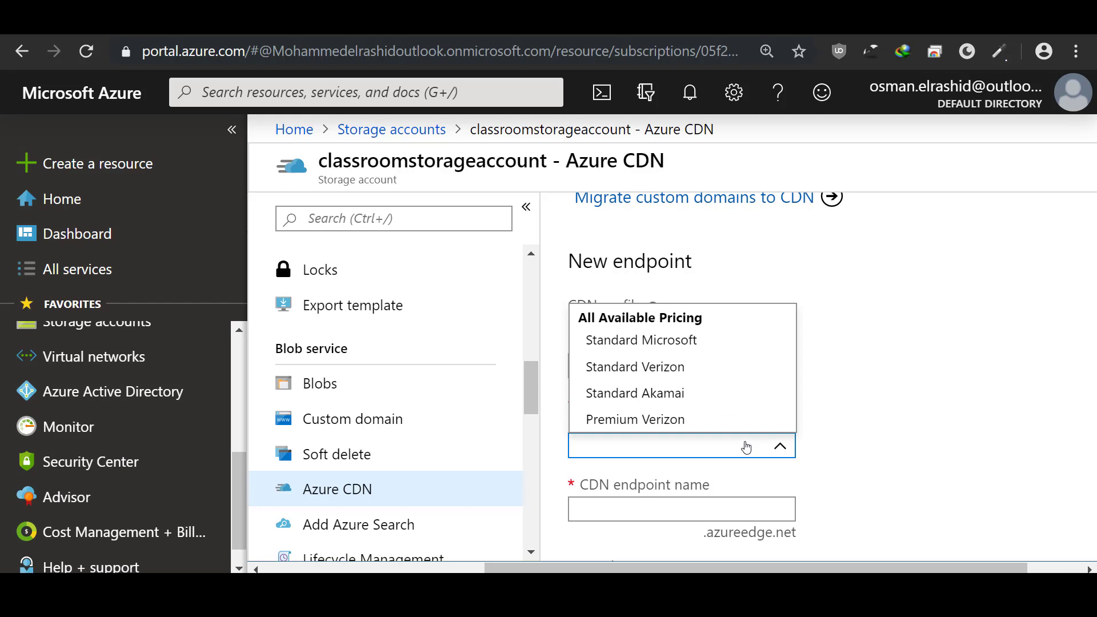
left_click(691, 399)
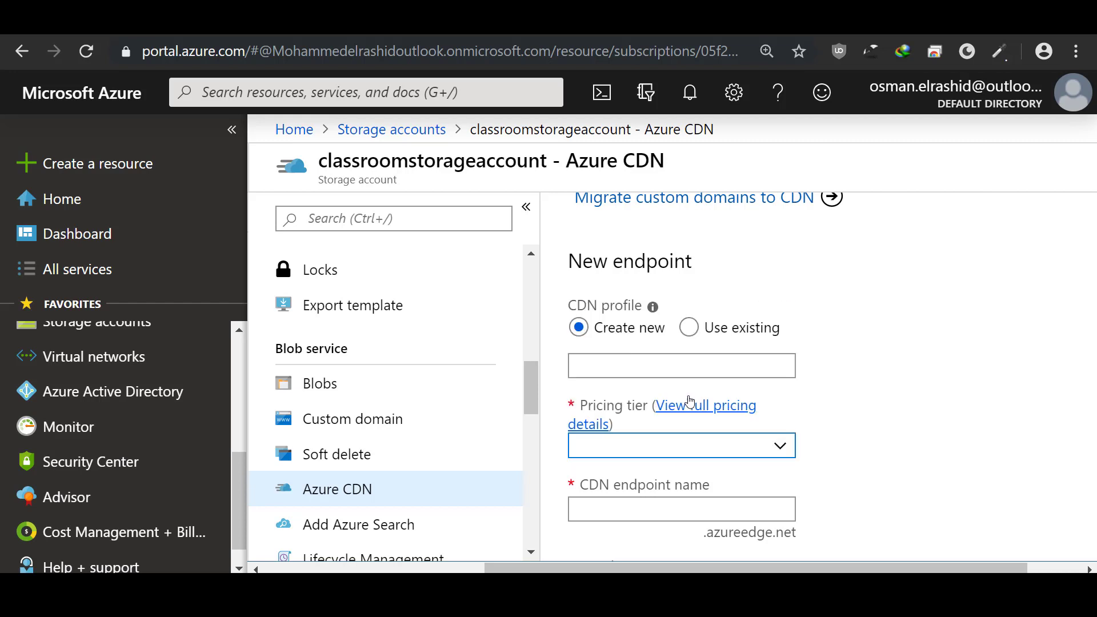
Name the new CDN profile classroomcdn.
left_click(675, 365)
key("ctrl+v")
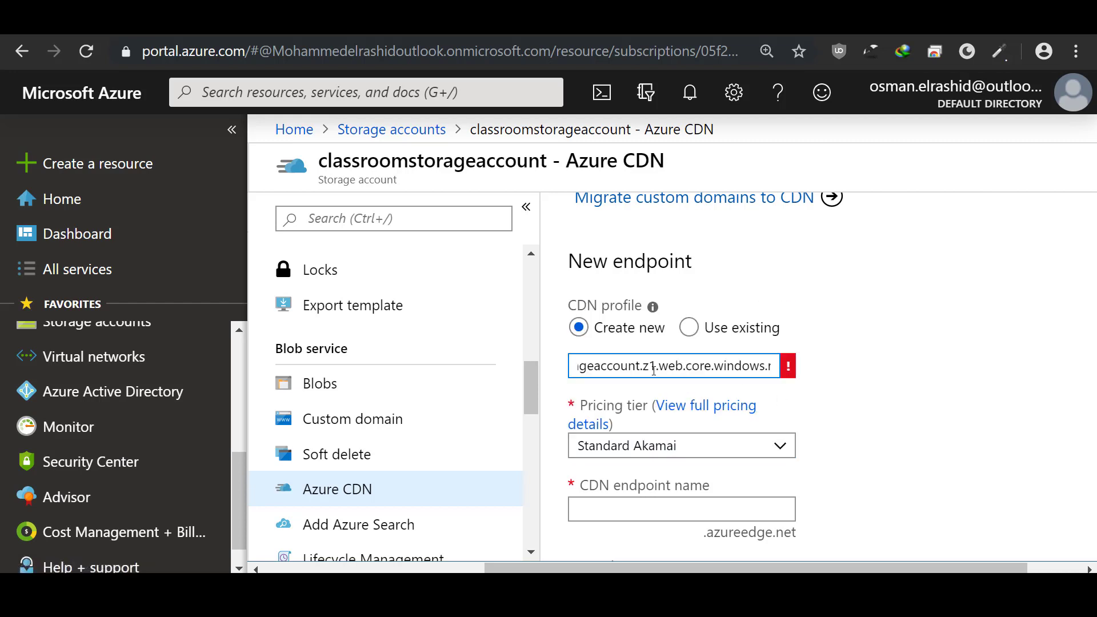
left_click_drag(643, 367, 783, 368)
key("BackSpace")
left_click_drag(656, 368, 552, 370)
type("cd")
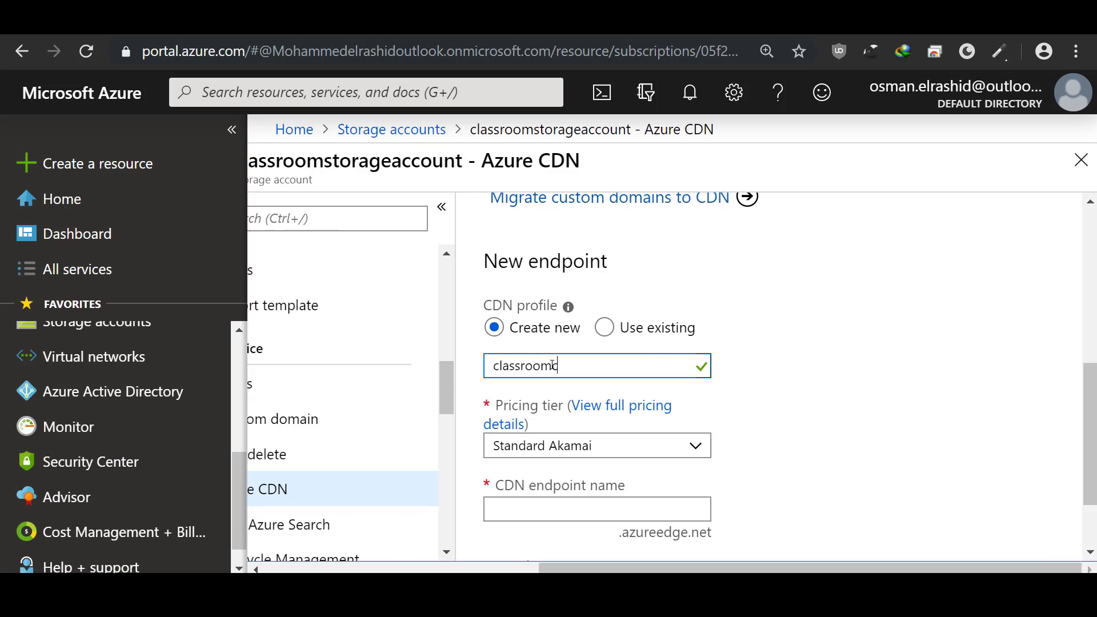
type("n")
Copy the CDN profile name classroomcdn into the CDN endpoint name.
left_click(610, 510)
left_click_drag(579, 371, 473, 372)
key("ctrl+c")
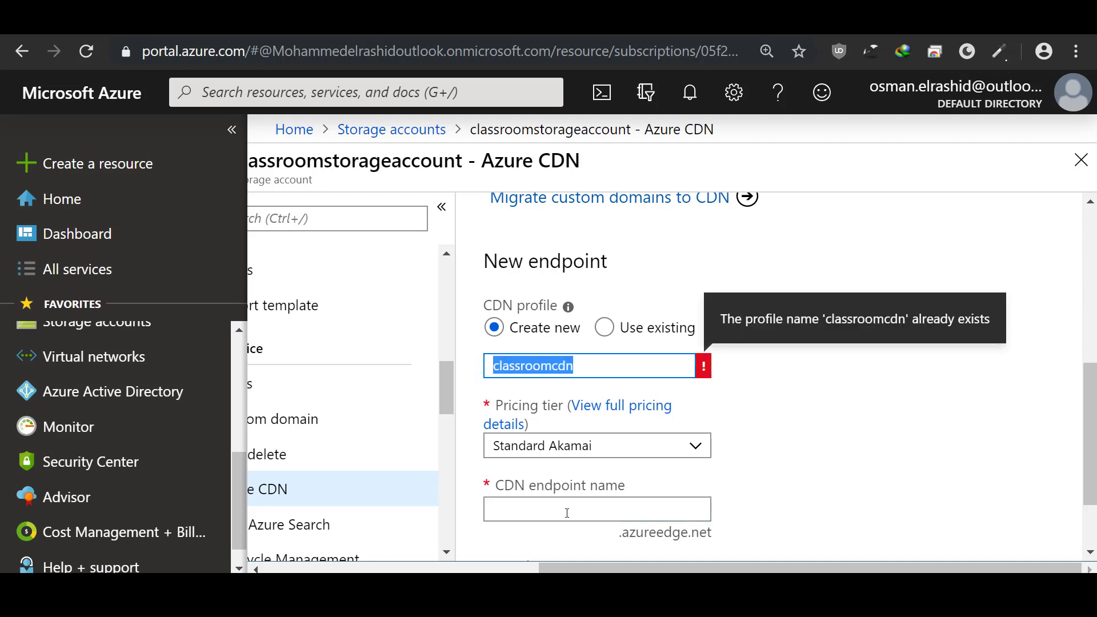
left_click(566, 511)
key("ctrl+v")
Replace the origin hostname with the static website host classroomstorageaccount.z1.web.core.windows.net.
scroll(652, 457, "down", 2)
triple_click(612, 498)
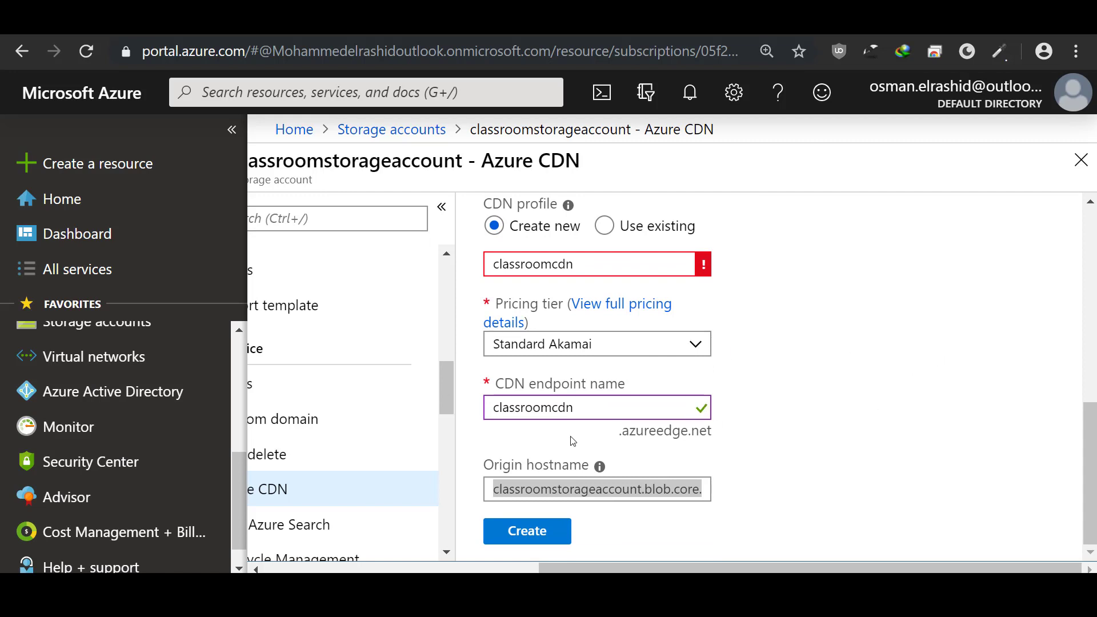
left_click(595, 491)
left_click_drag(655, 495, 690, 490)
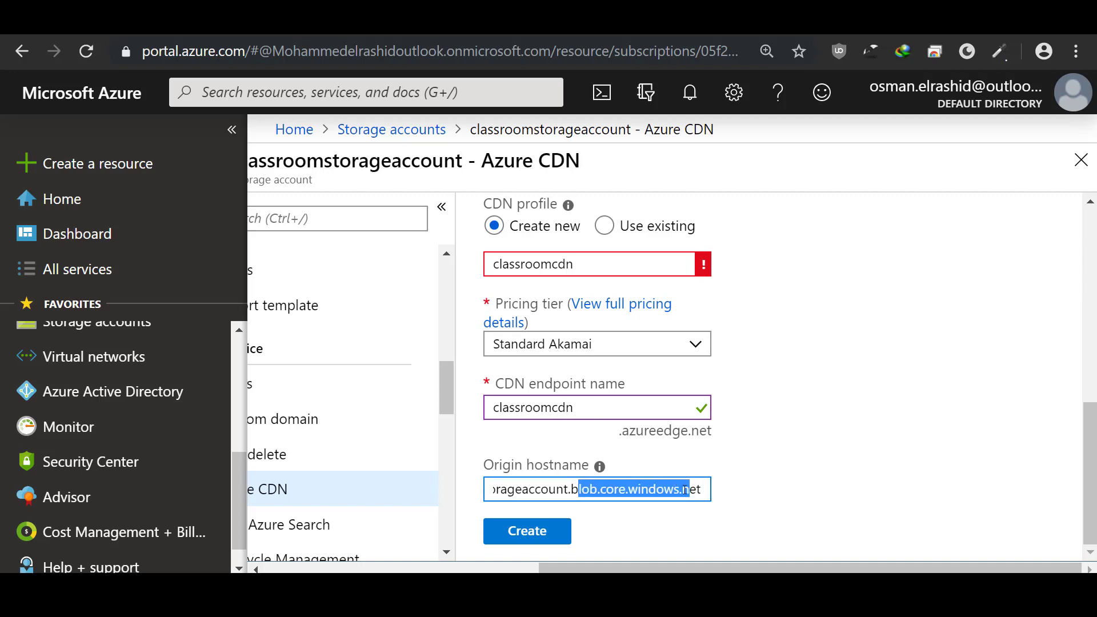
left_click(620, 495)
key("ctrl+a")
key("ctrl+v")
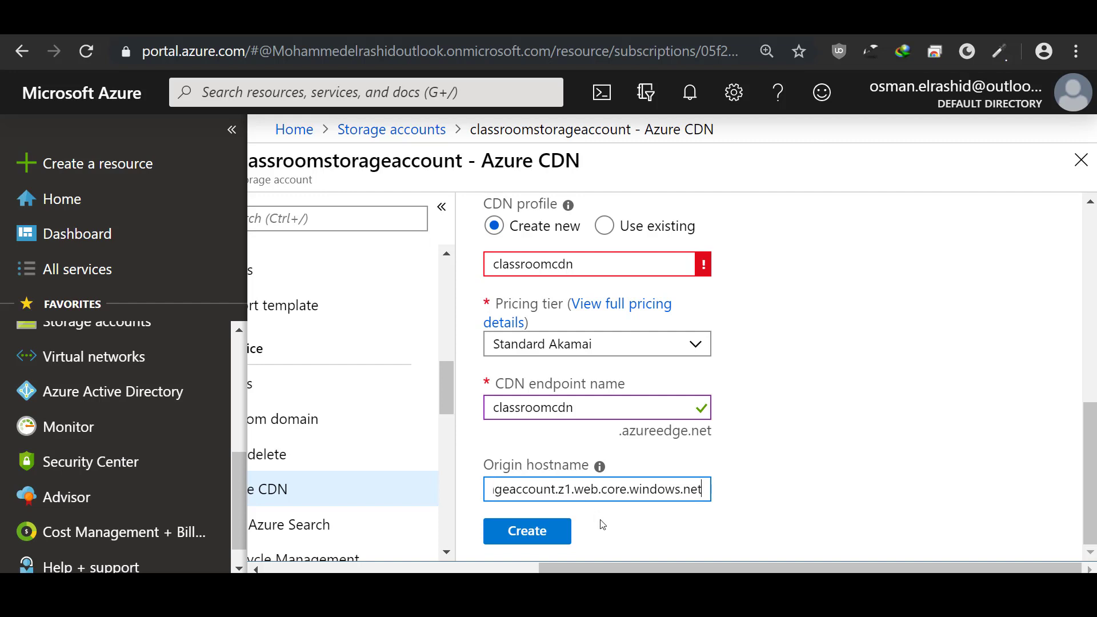
left_click_drag(598, 491, 783, 495)
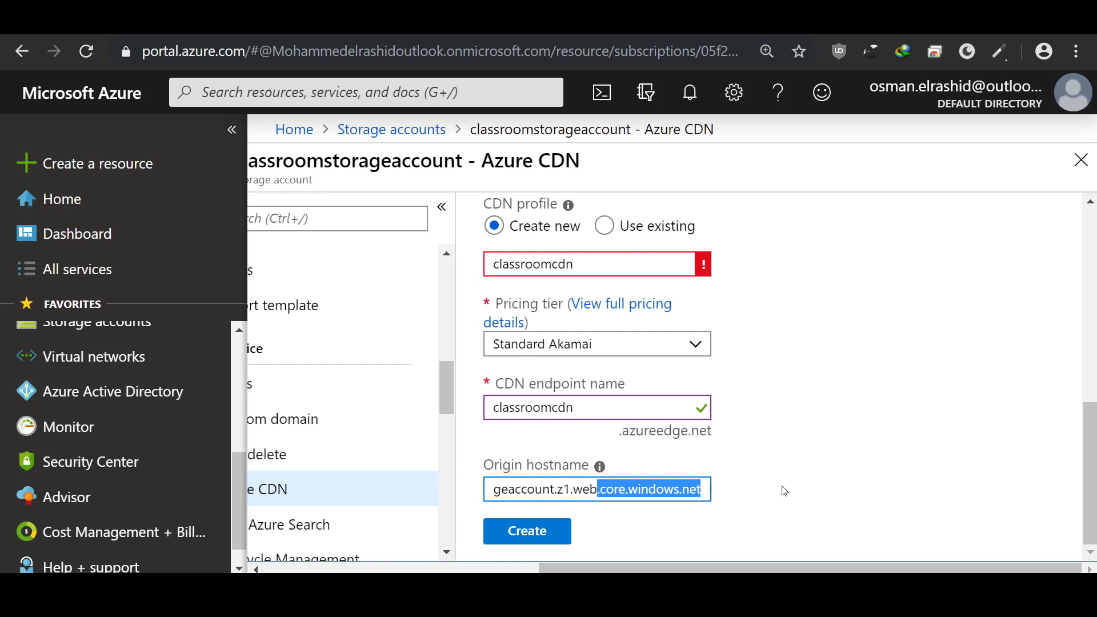
Try to create the CDN endpoint and check the error marked on the profile name.
left_click(556, 535)
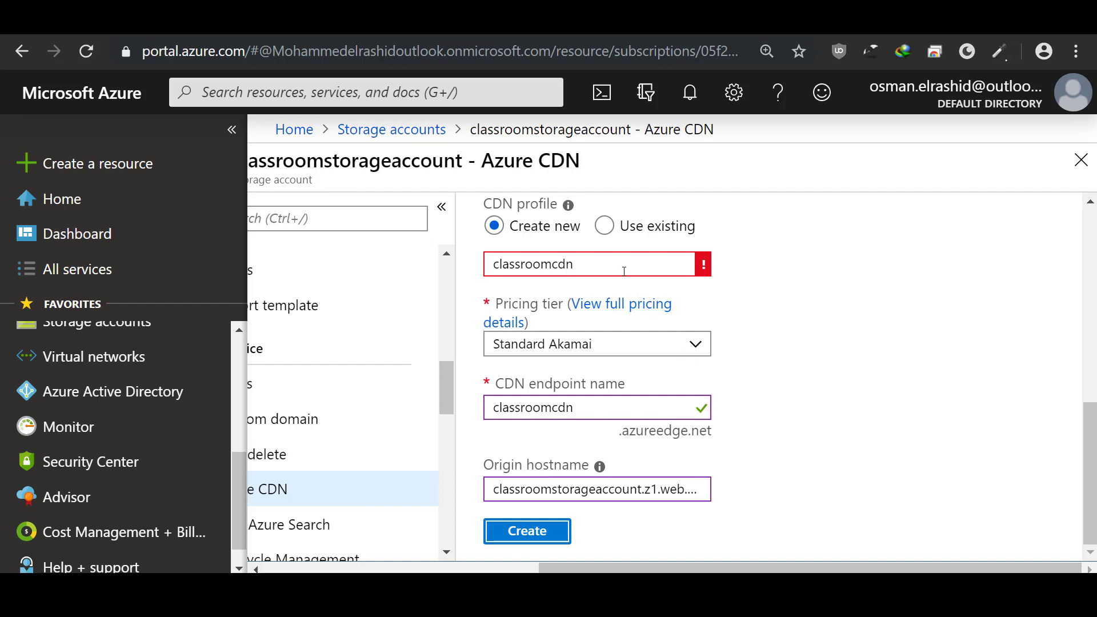
mouse_move(709, 271)
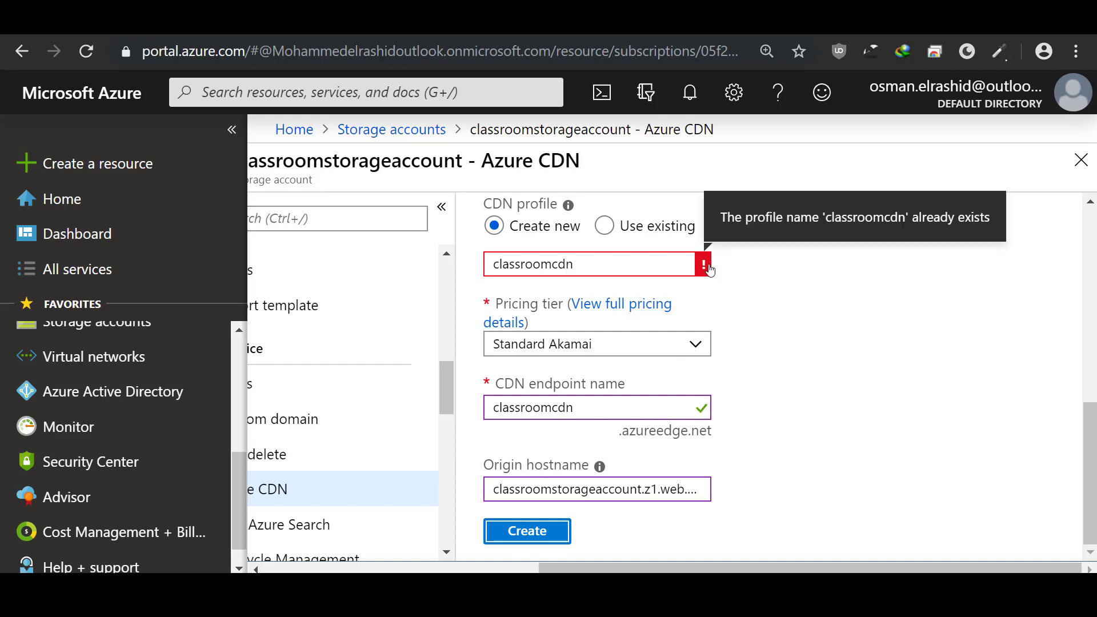
scroll(671, 275, "up", 3)
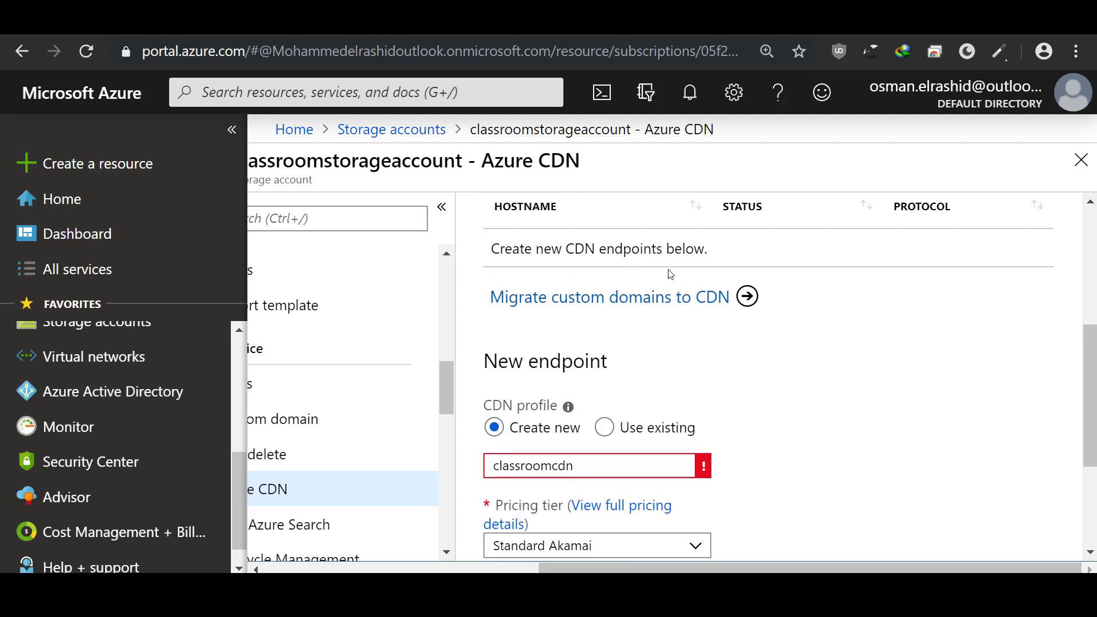
scroll(670, 275, "up", 5)
scroll(671, 275, "down", 8)
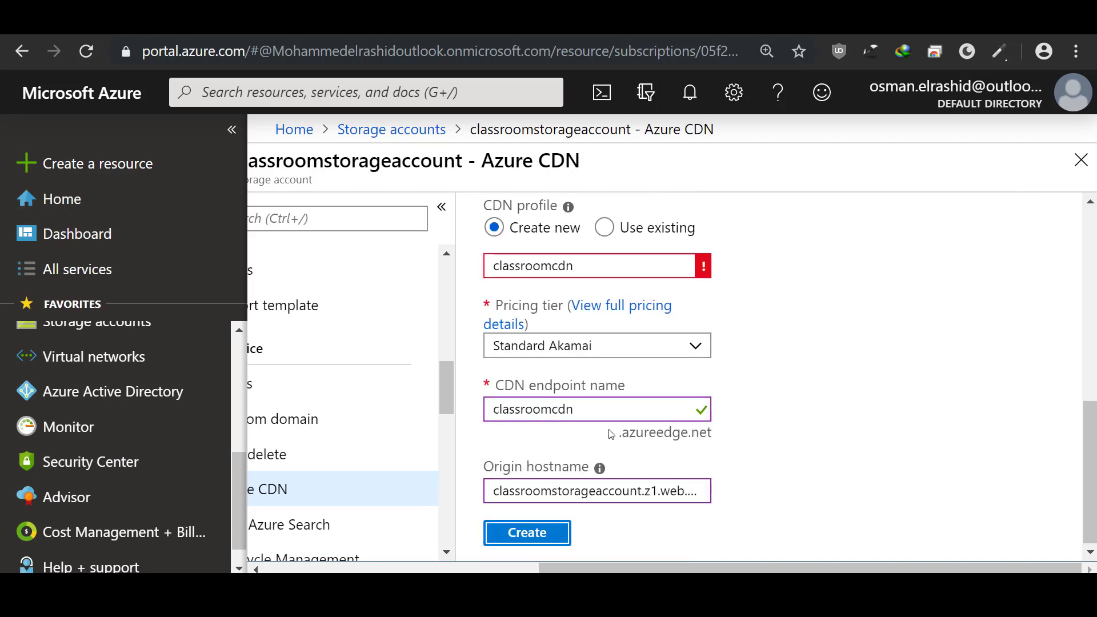
Rename both the CDN profile and the endpoint to classroomcdn1 and create the endpoint.
left_click(583, 265)
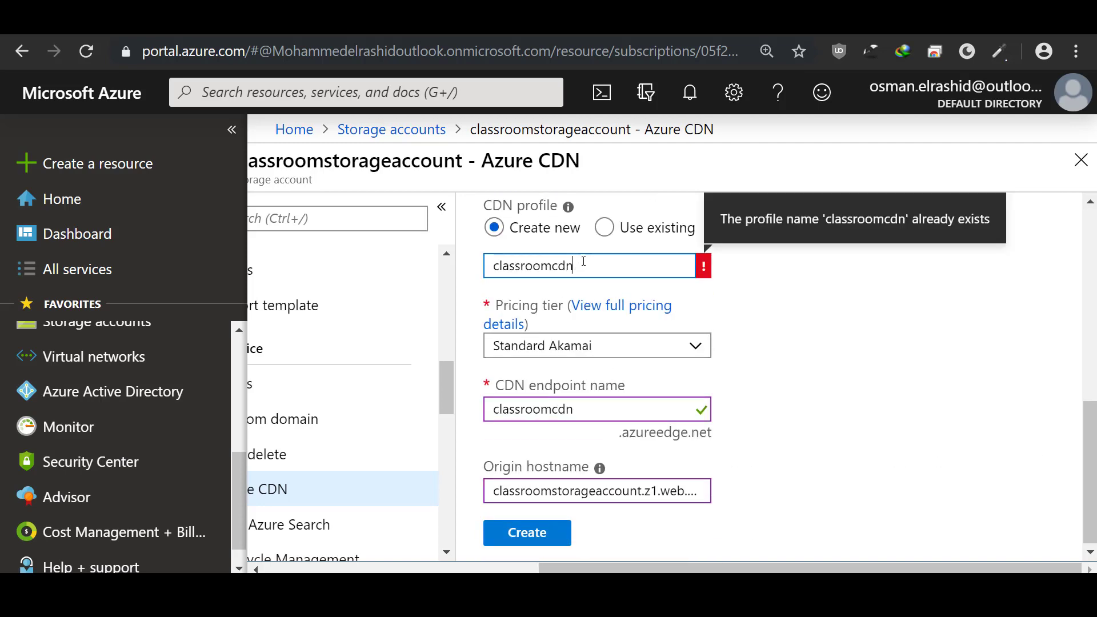
type("1")
left_click(578, 415)
type("1")
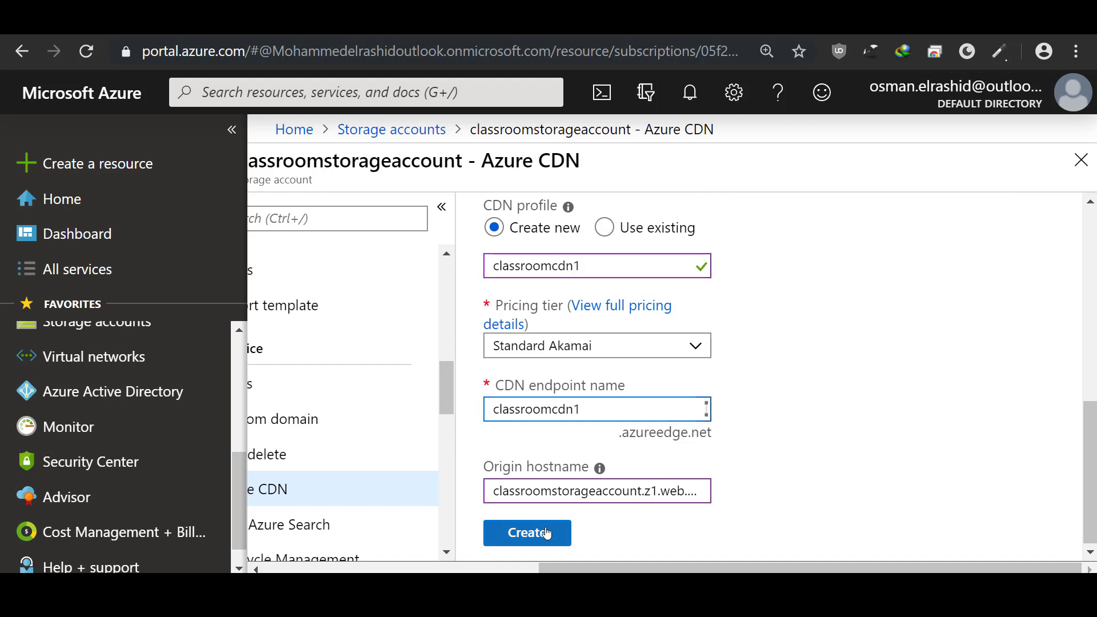
left_click(547, 533)
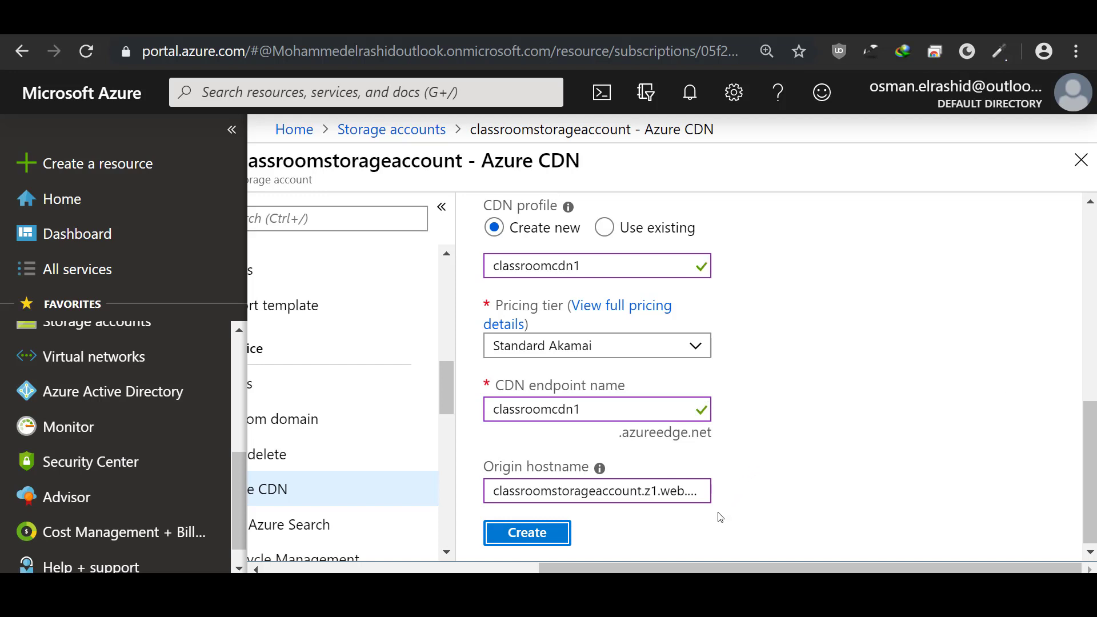
left_click(544, 533)
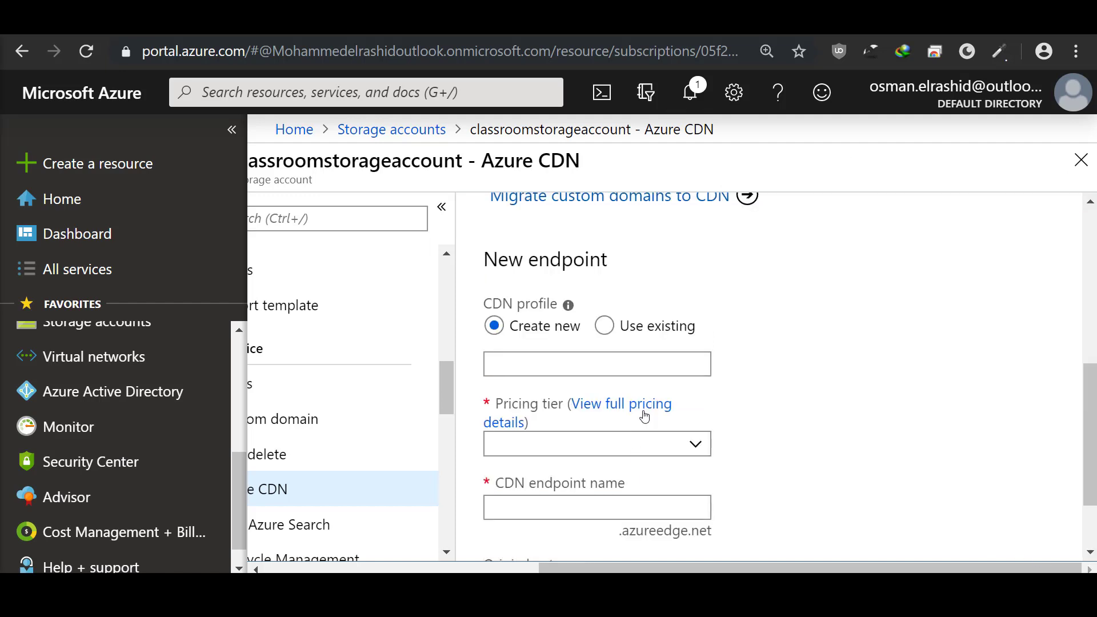
Open the new endpoint's hostname classroomcdn1.azureedge.net as a web page from the endpoints list.
scroll(855, 363, "up", 3)
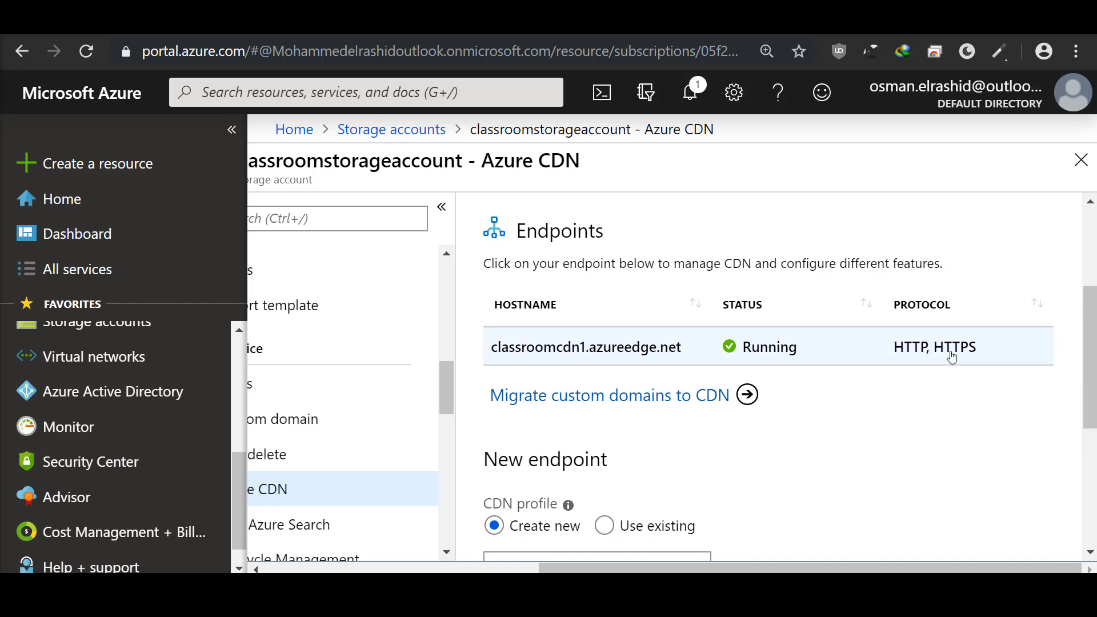
left_click_drag(493, 349, 658, 351)
right_click(659, 351)
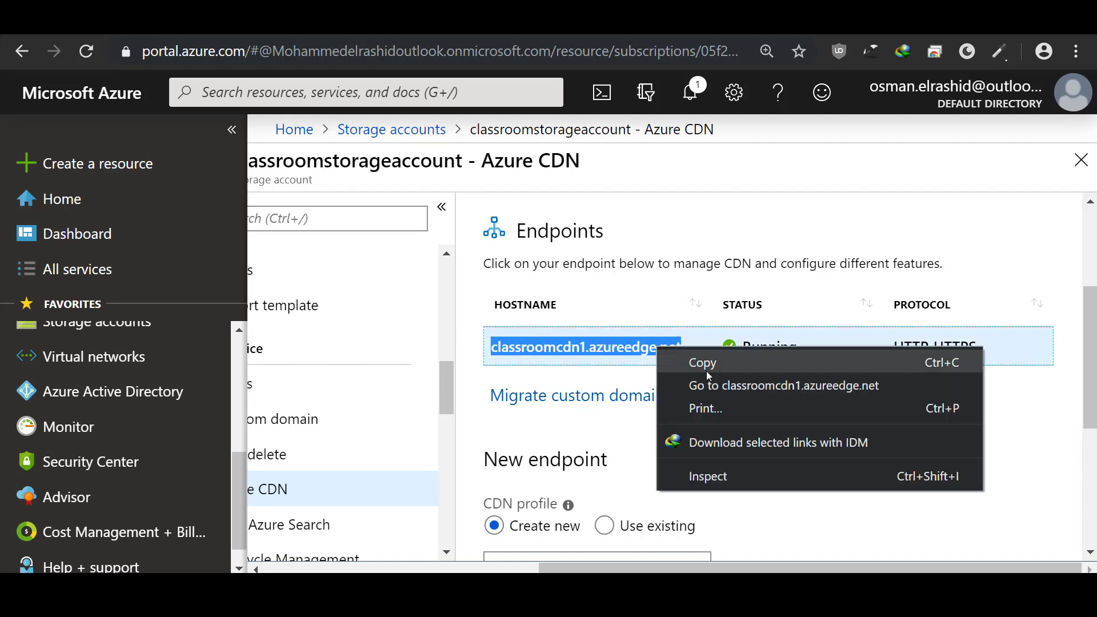
left_click(714, 384)
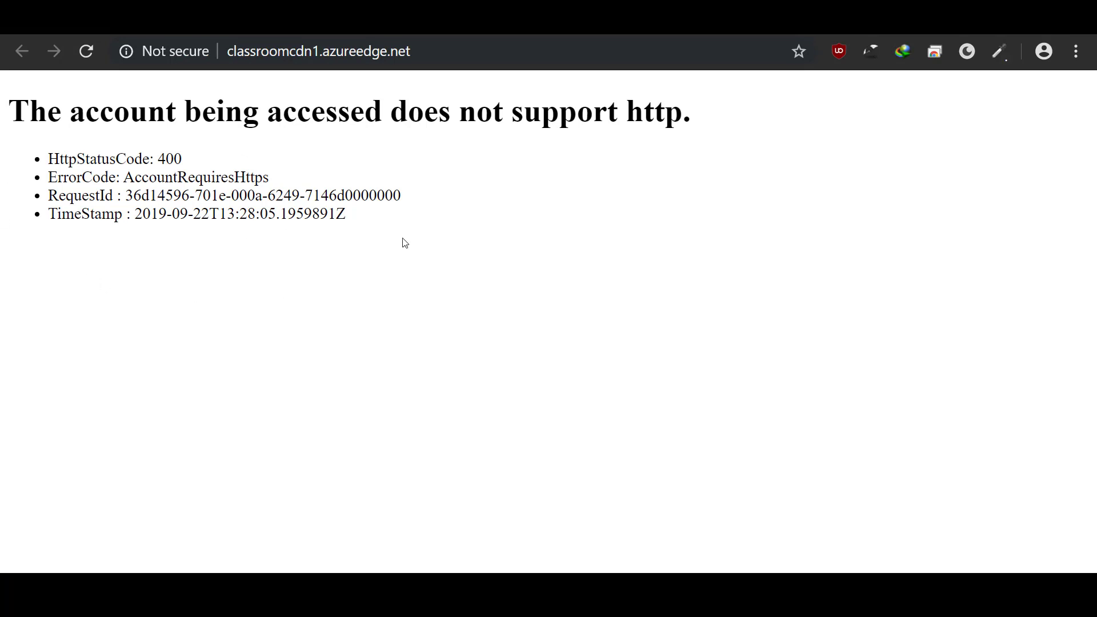
left_click(245, 55)
key("Home")
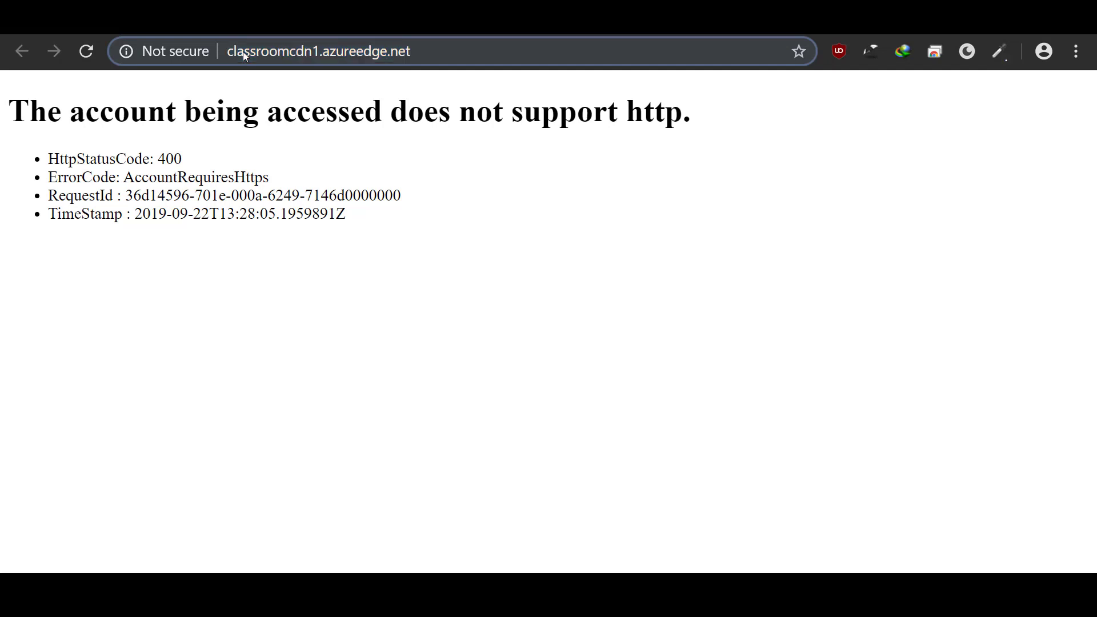
type("http")
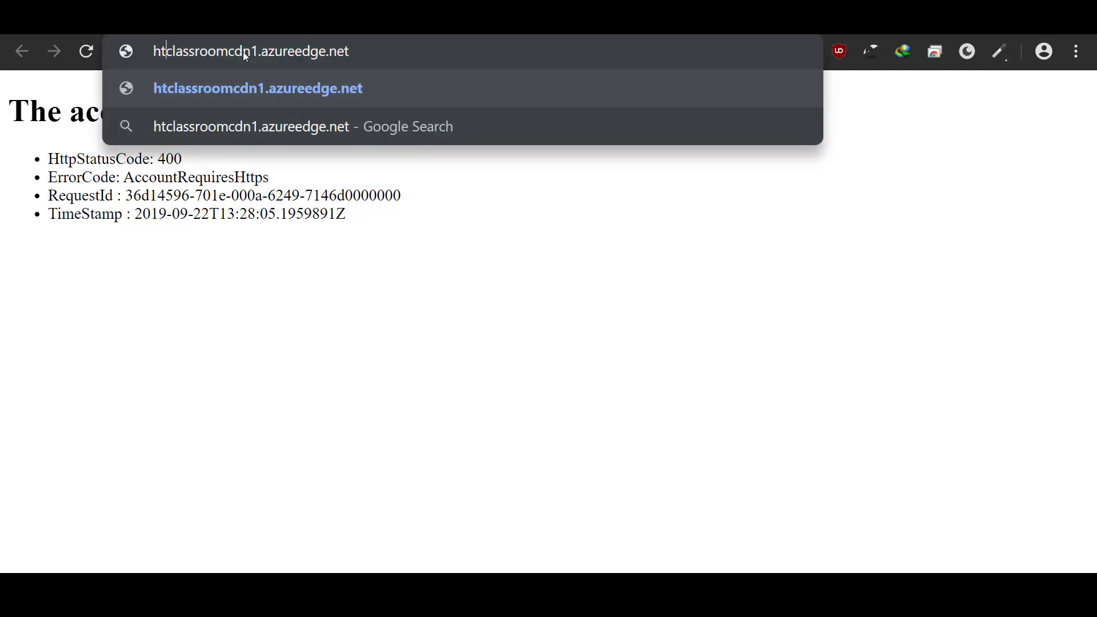
type("s")
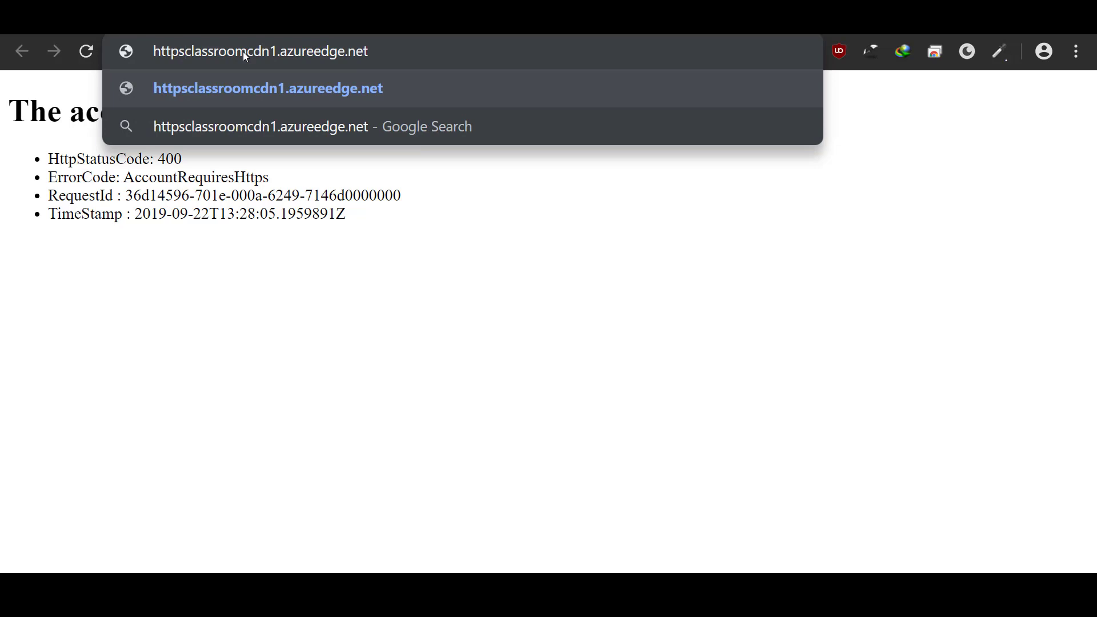
type("://")
key("Return")
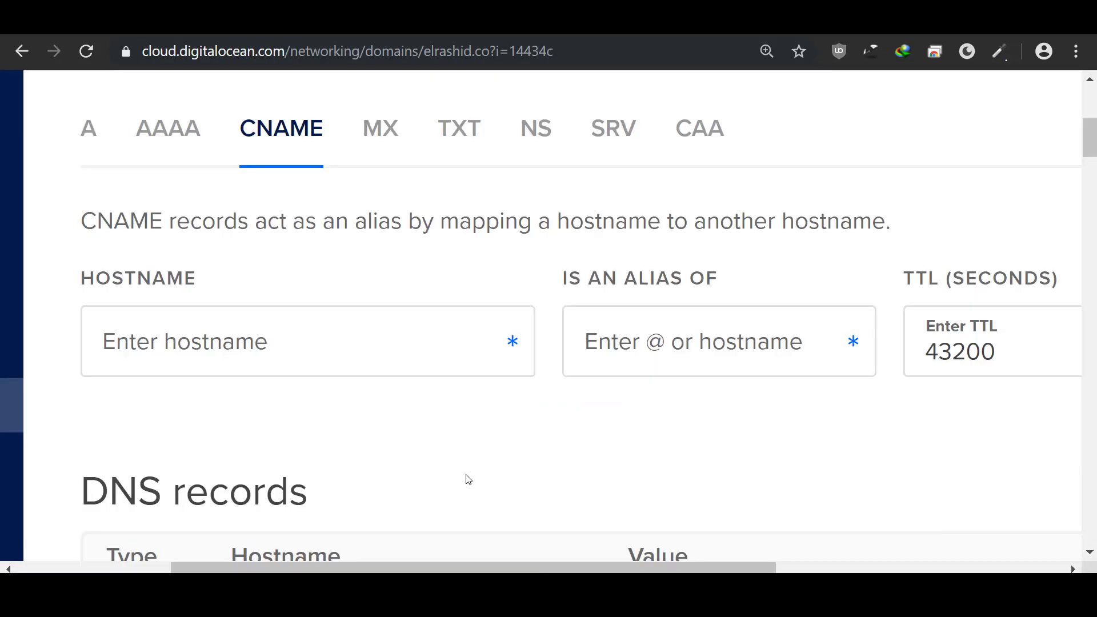
In DigitalOcean's DNS settings for elrashid.co, enter classroom as the hostname of a new CNAME record.
left_click(337, 335)
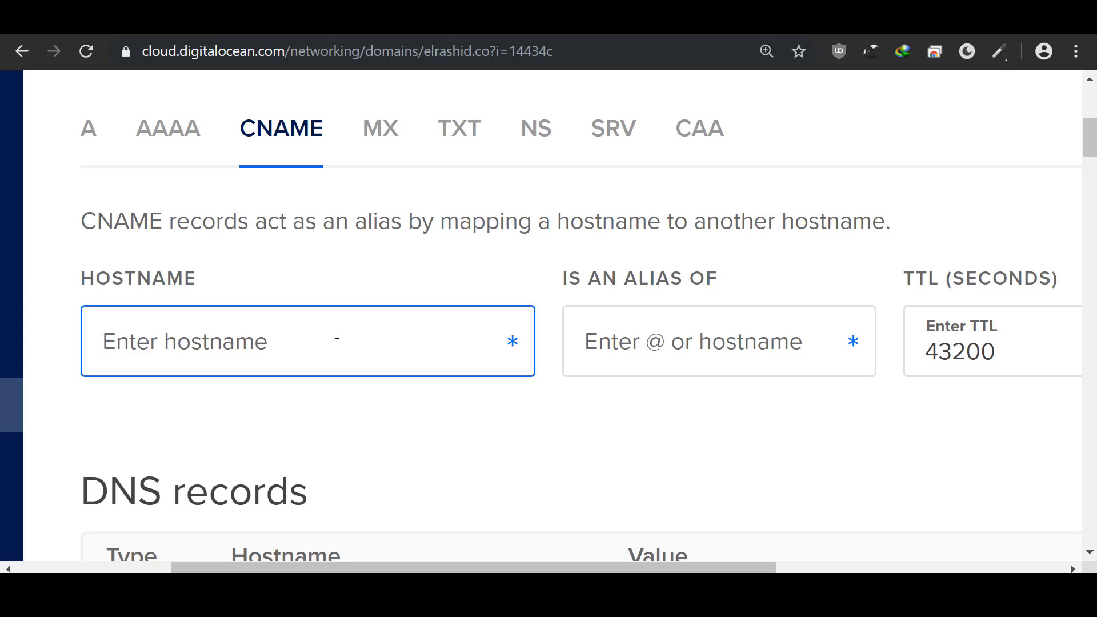
key("alt+Tab")
left_click(328, 342)
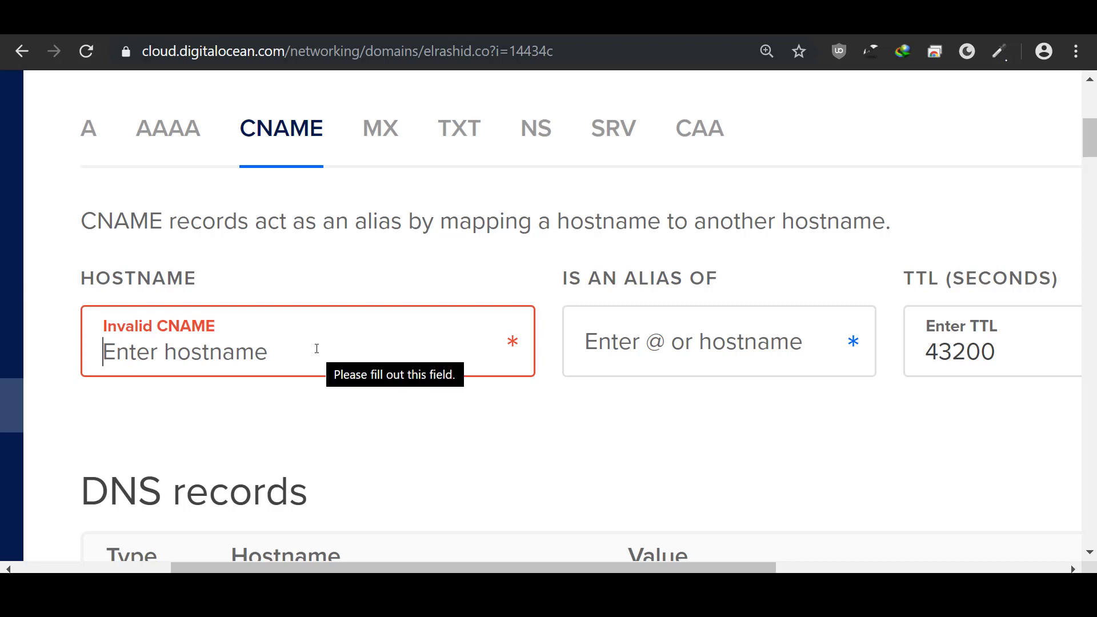
key("ctrl+v")
Set the CNAME record's alias target to classroomcdn1.azureedge.net, taken from the clipboard history.
left_click(783, 339)
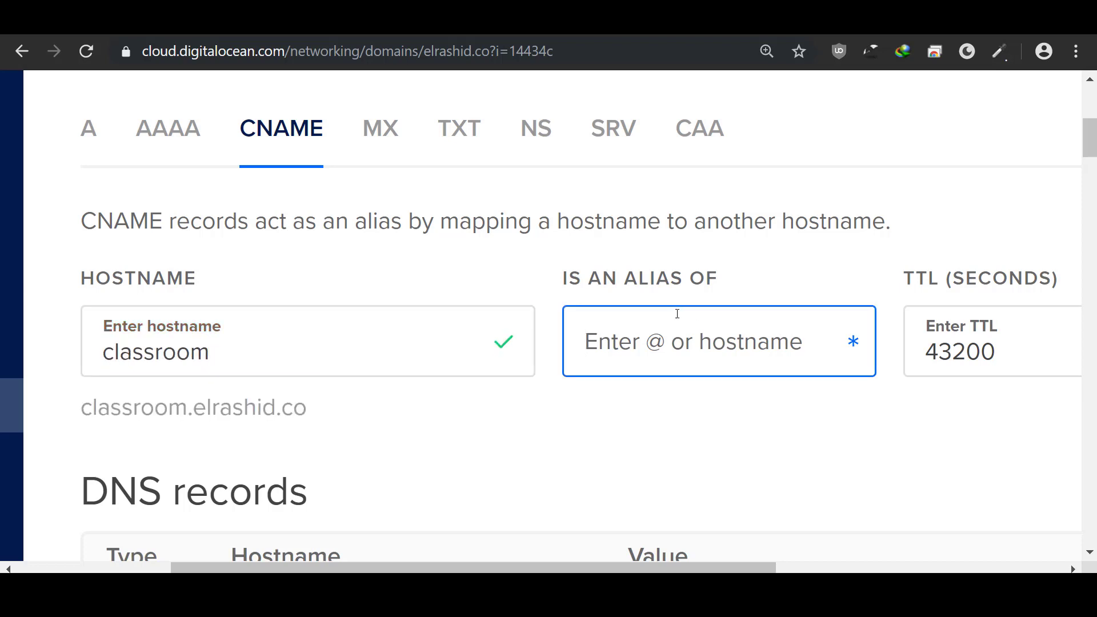
key("alt+Tab")
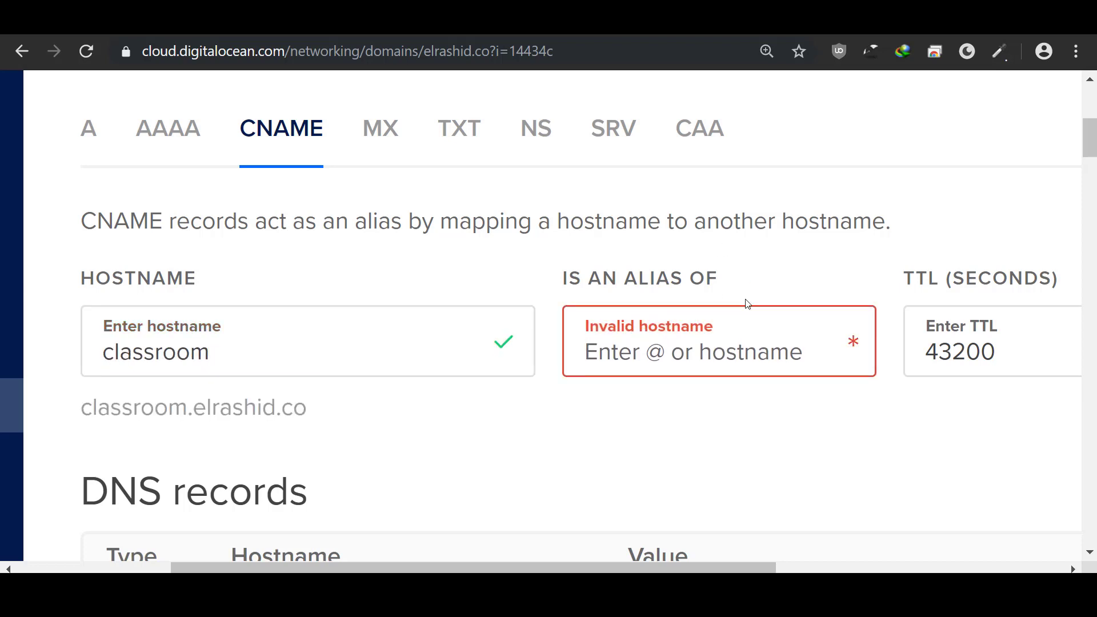
left_click(639, 353)
key("super+v")
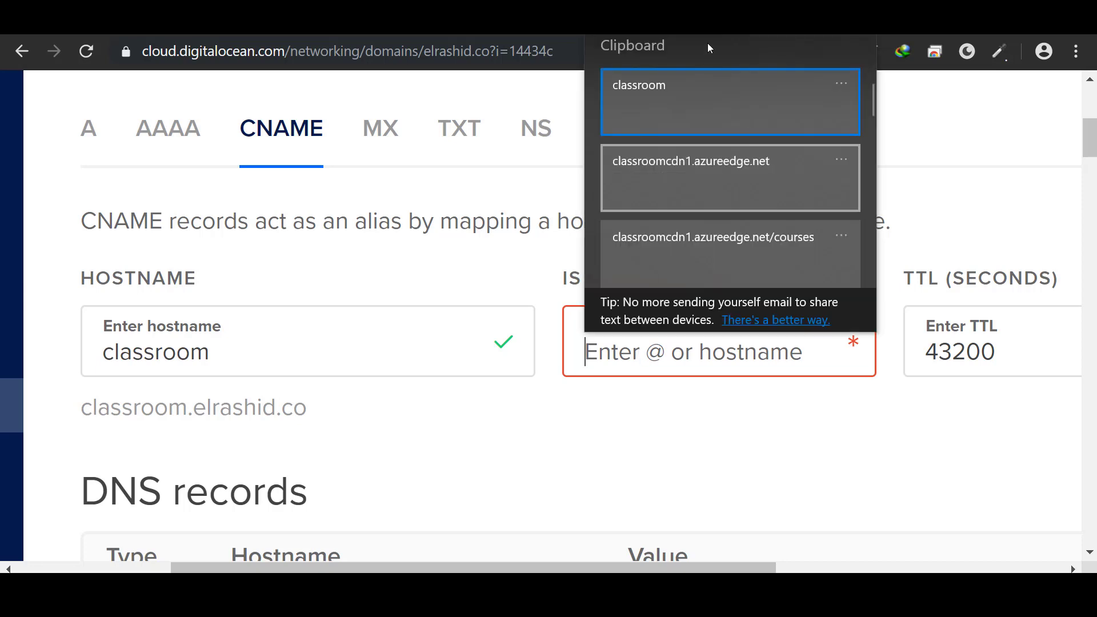
left_click(758, 188)
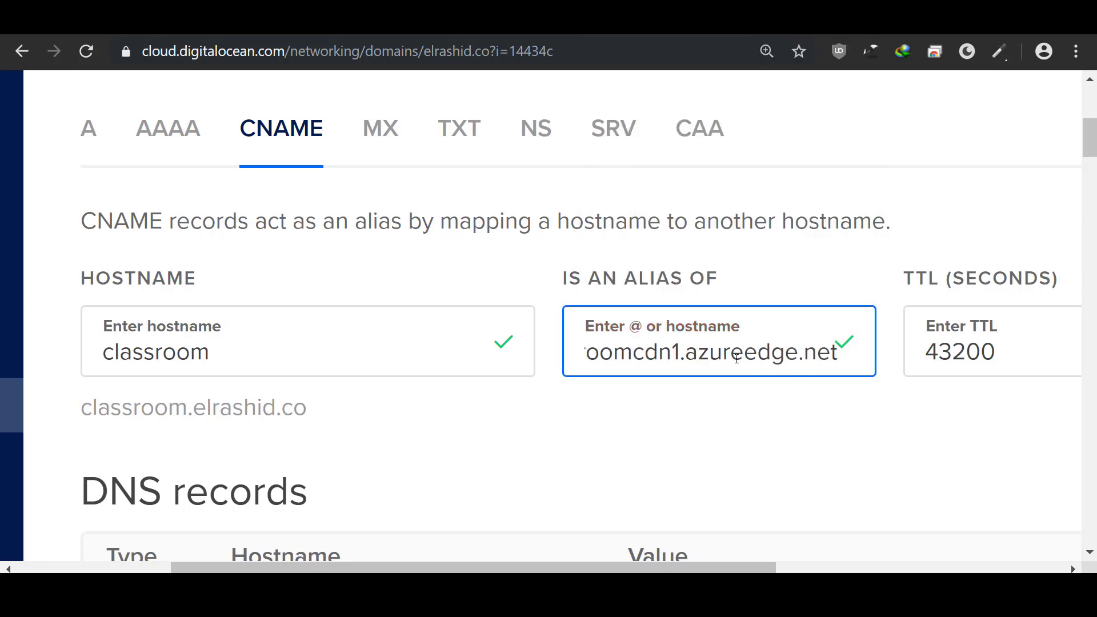
left_click_drag(685, 354, 792, 354)
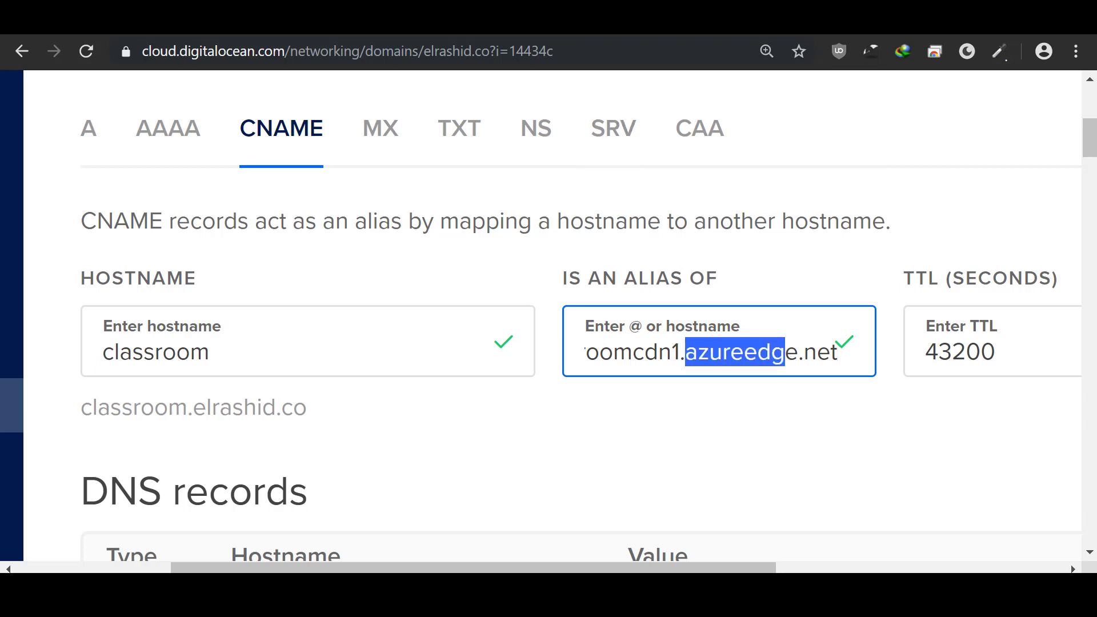
Compare the alias target with the endpoint hostname in the Azure portal, and create the CNAME record in DigitalOcean.
left_click(549, 18)
left_click(753, 229)
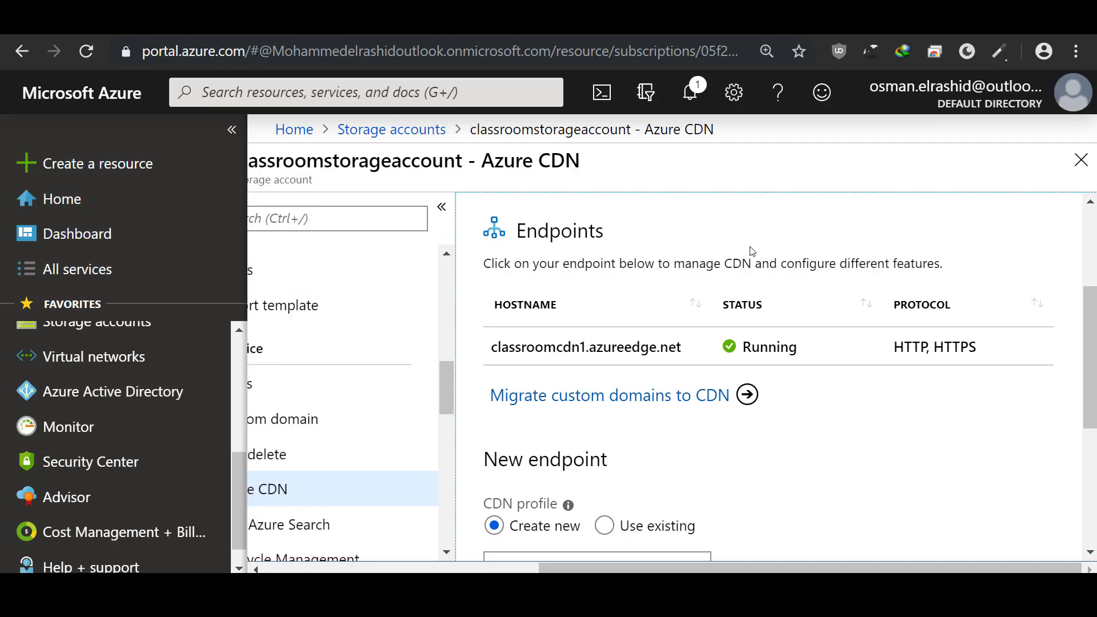
left_click(658, 18)
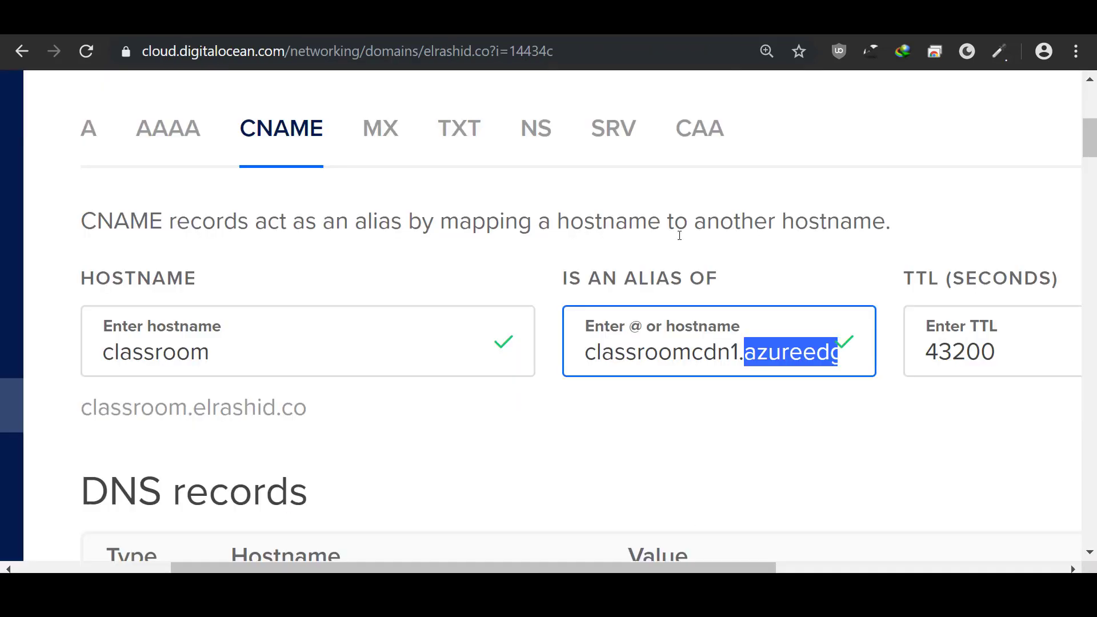
scroll(543, 446, "down", 1)
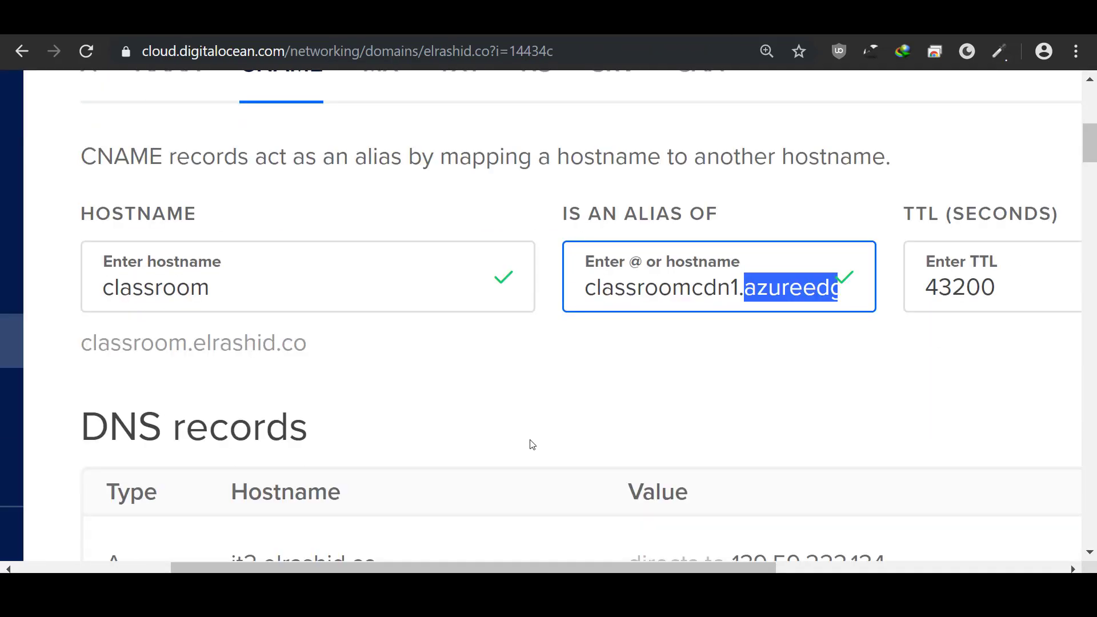
scroll(574, 418, "up", 2)
left_click_drag(556, 568, 916, 572)
left_click(816, 460)
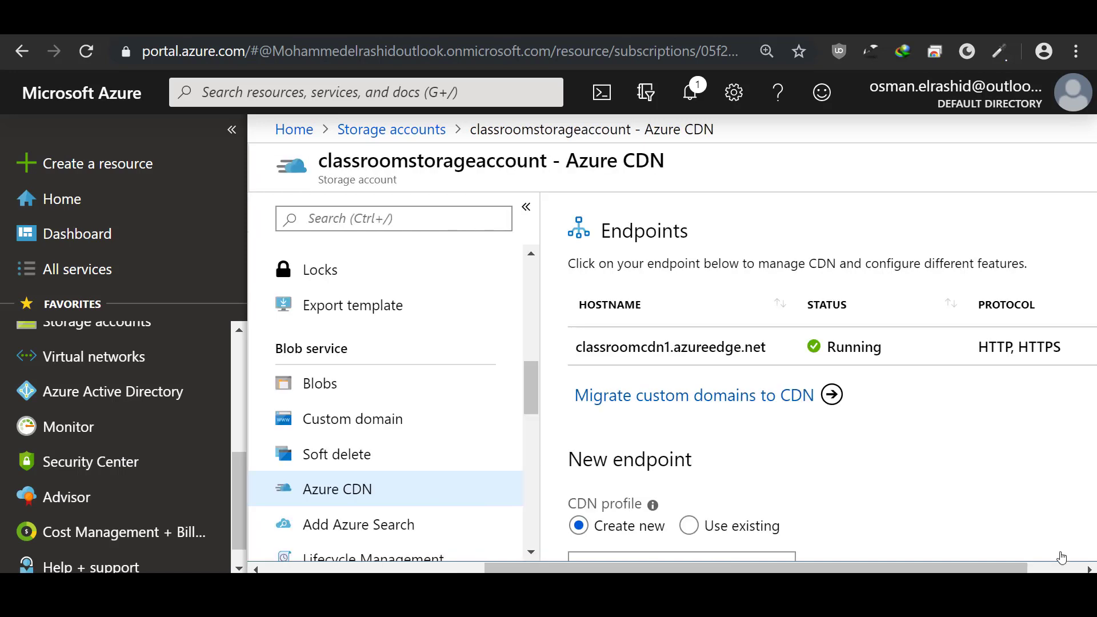
In the Azure portal, open the classroomcdn1 endpoint and add the custom domain classroom.elrashid.co to it.
left_click(695, 354)
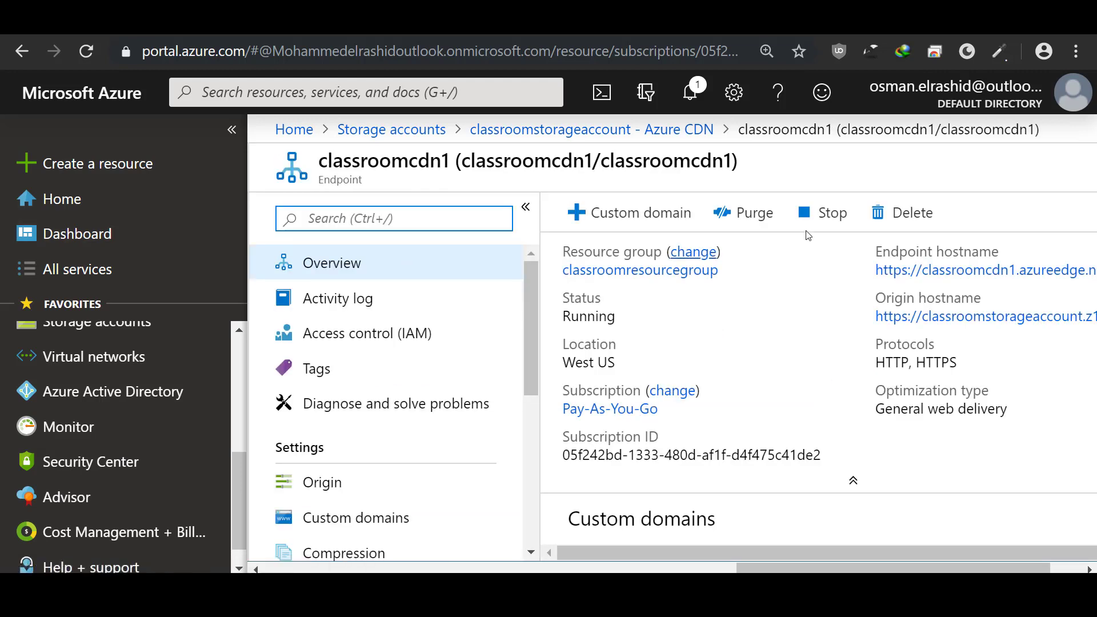
left_click(583, 216)
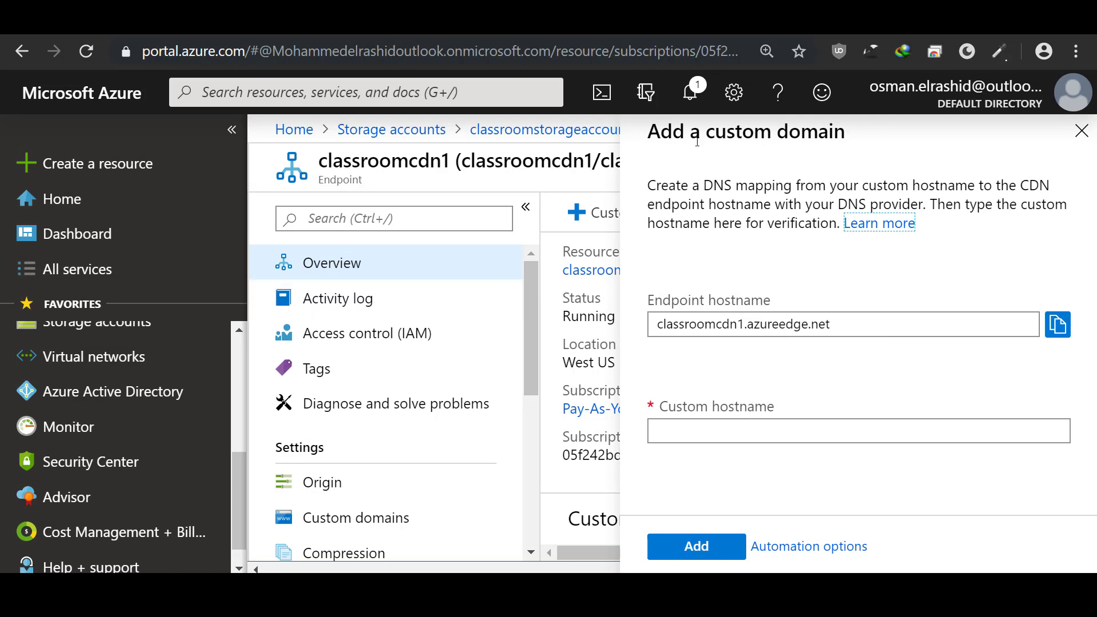
left_click(744, 36)
mouse_move(502, 445)
left_click(592, 430)
key("ctrl+Tab")
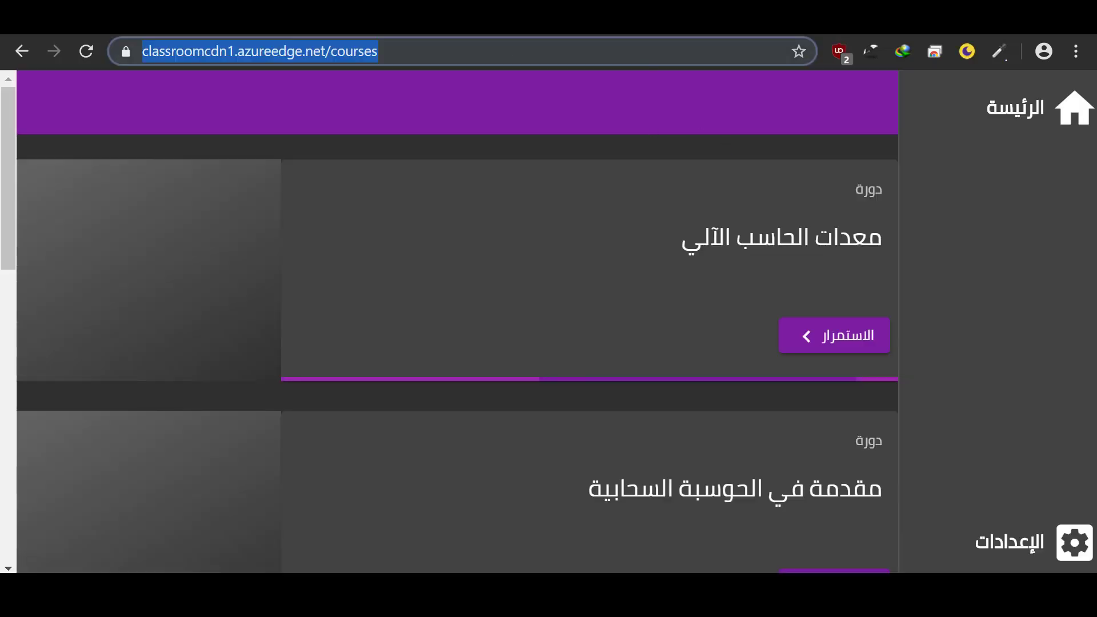
key("ctrl+Tab")
key("ctrl+Tab")
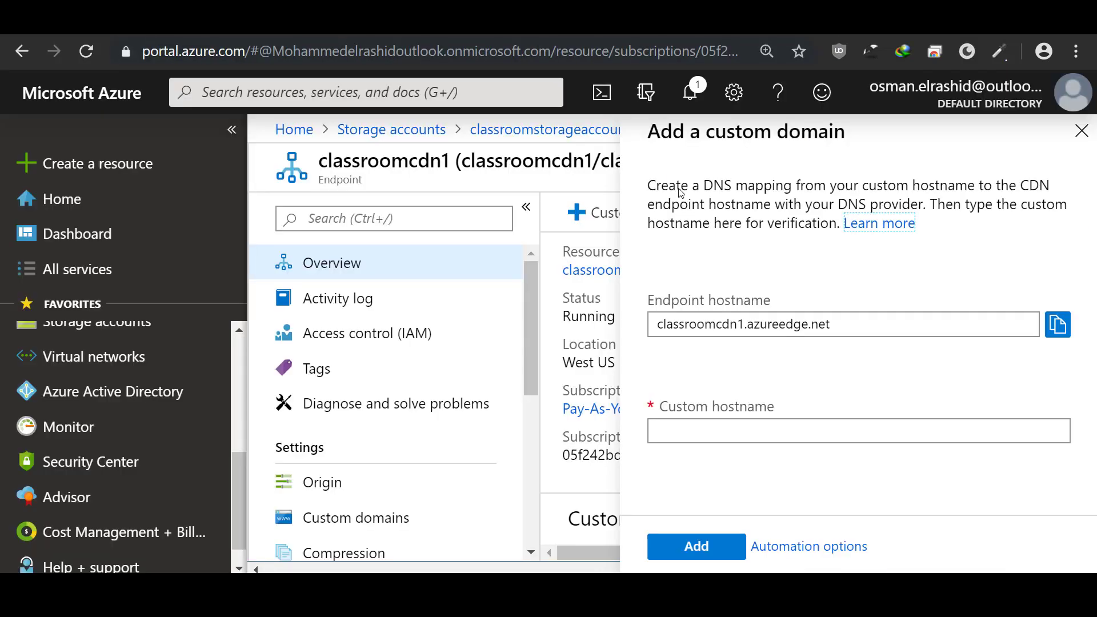
left_click(730, 421)
key("ctrl+v")
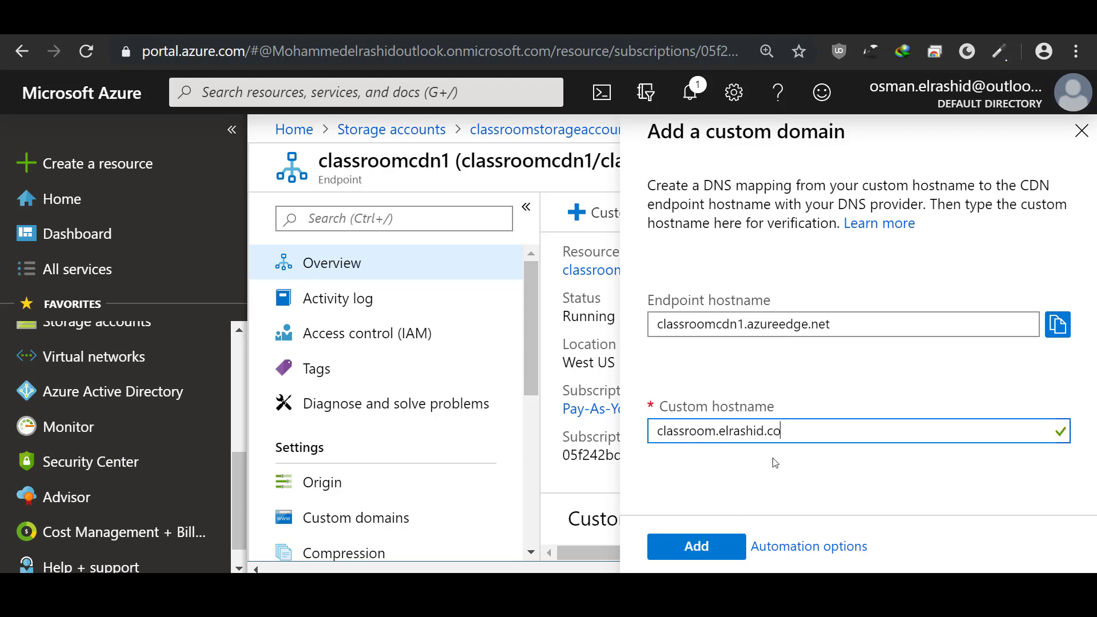
left_click(709, 554)
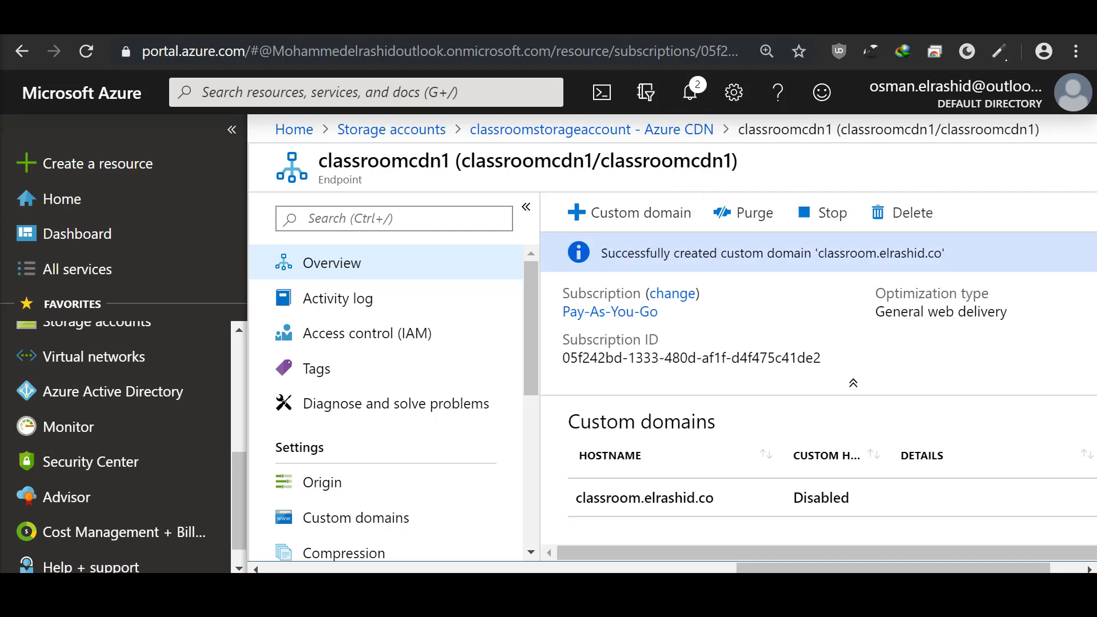
Turn on custom domain HTTPS for classroom.elrashid.co, save the setting, and review the provisioning status stages.
left_click(698, 500)
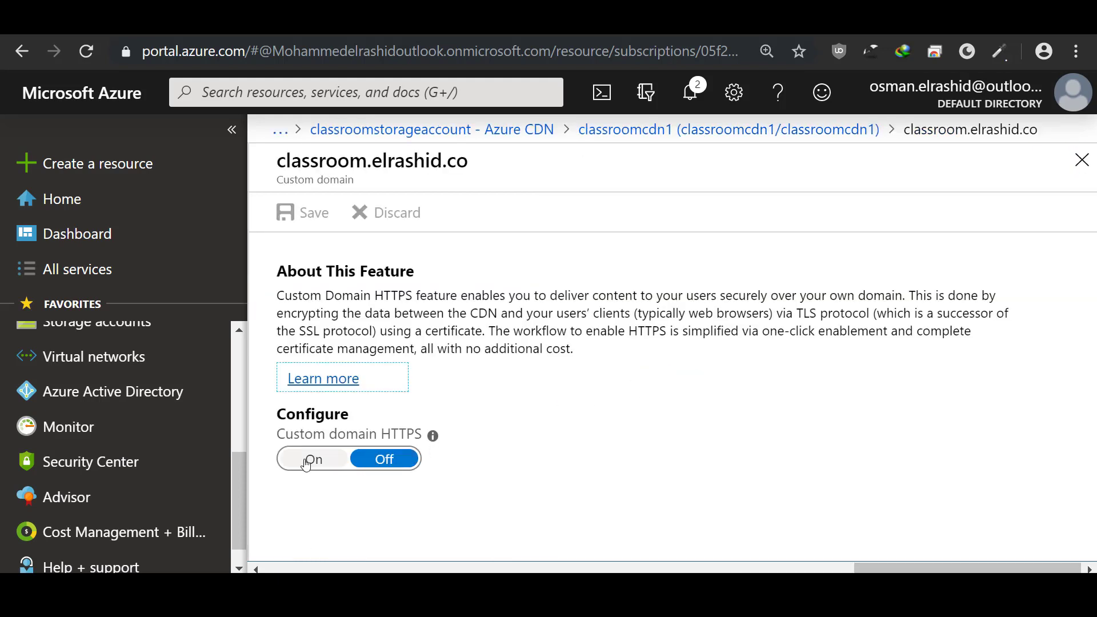
left_click(309, 462)
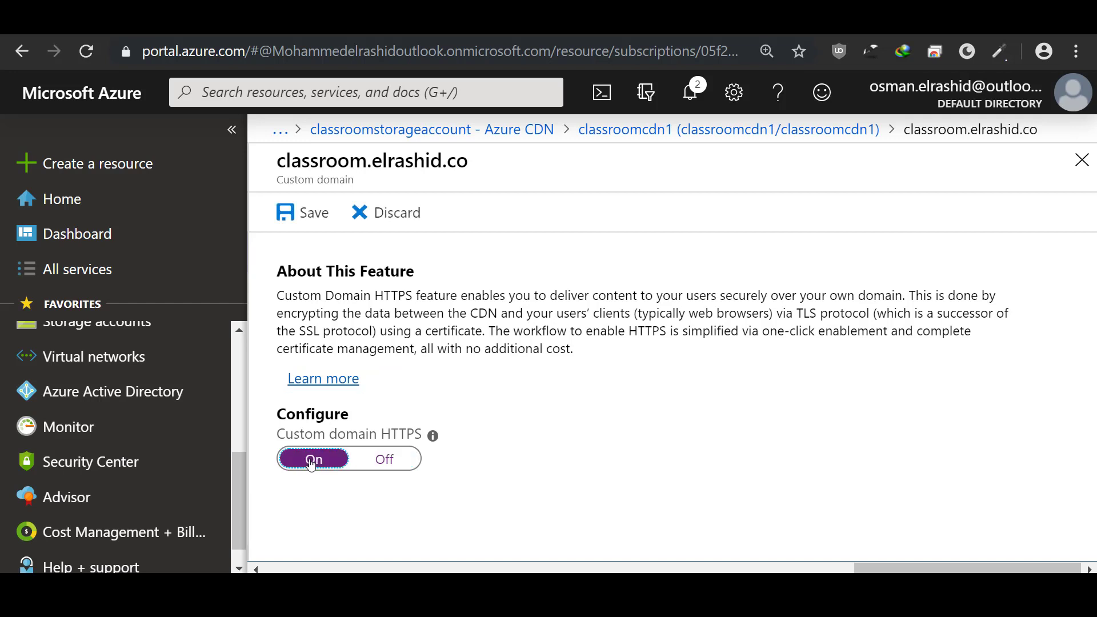
left_click(303, 213)
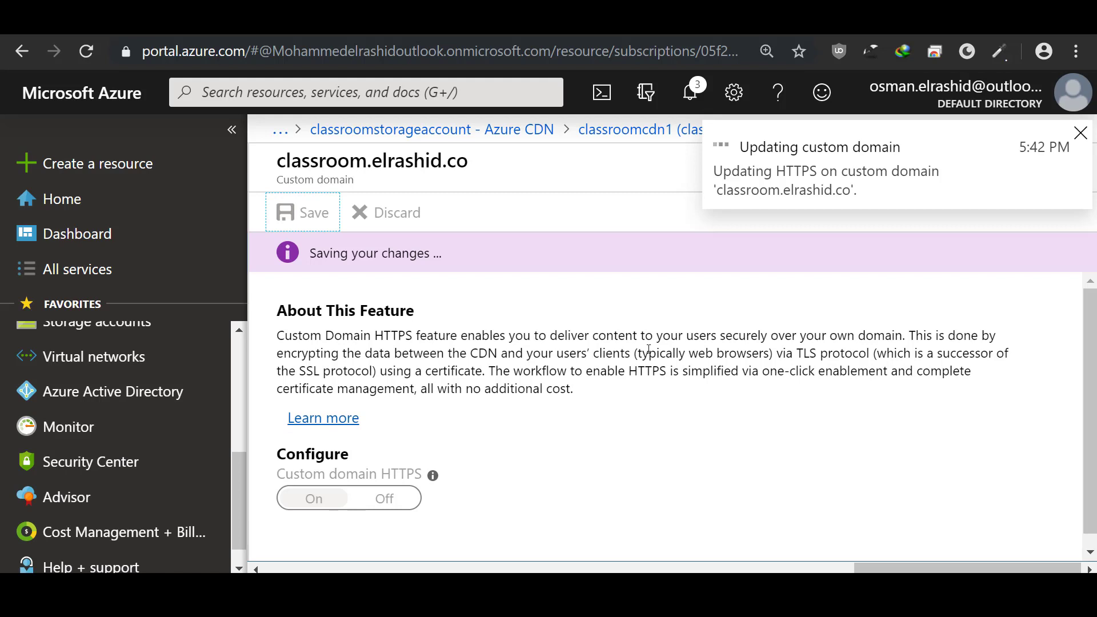
scroll(650, 347, "down", 1)
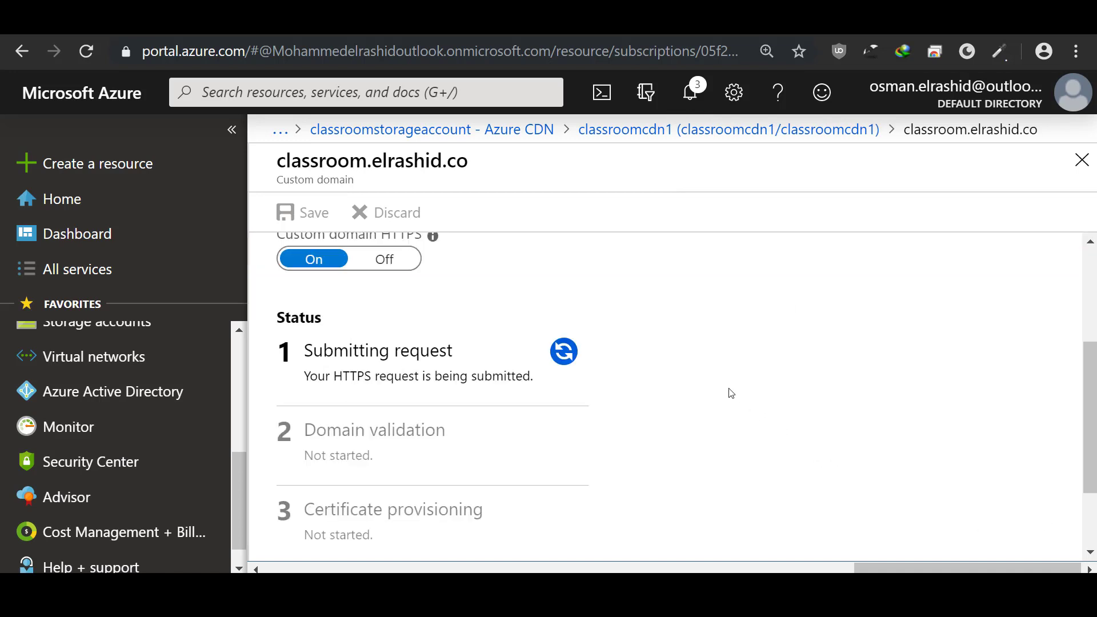
scroll(353, 404, "up", 2)
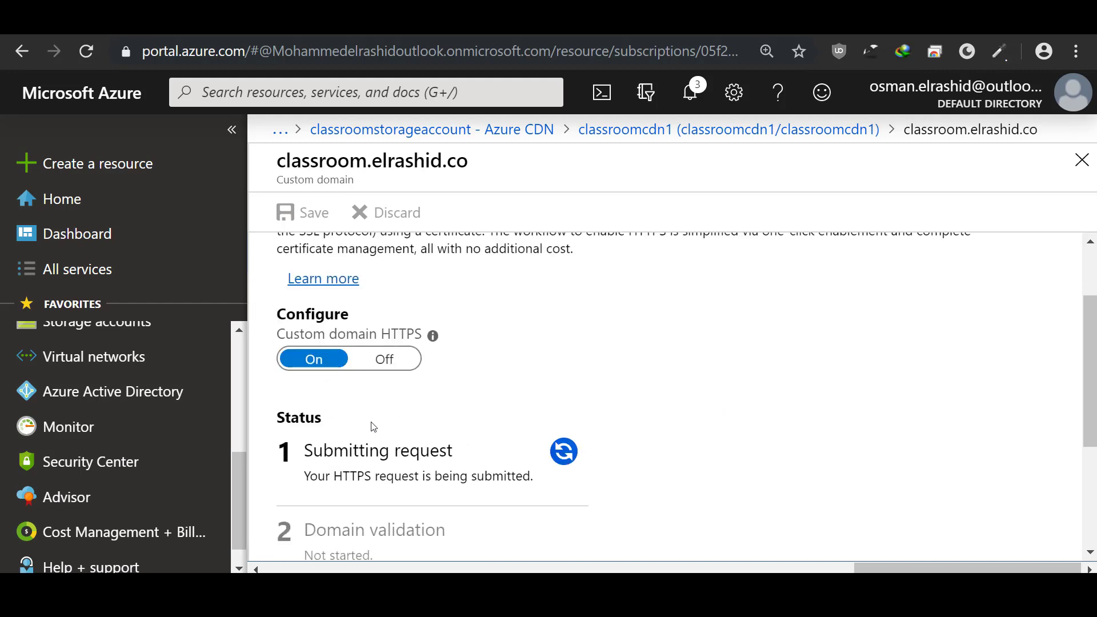
scroll(373, 423, "down", 2)
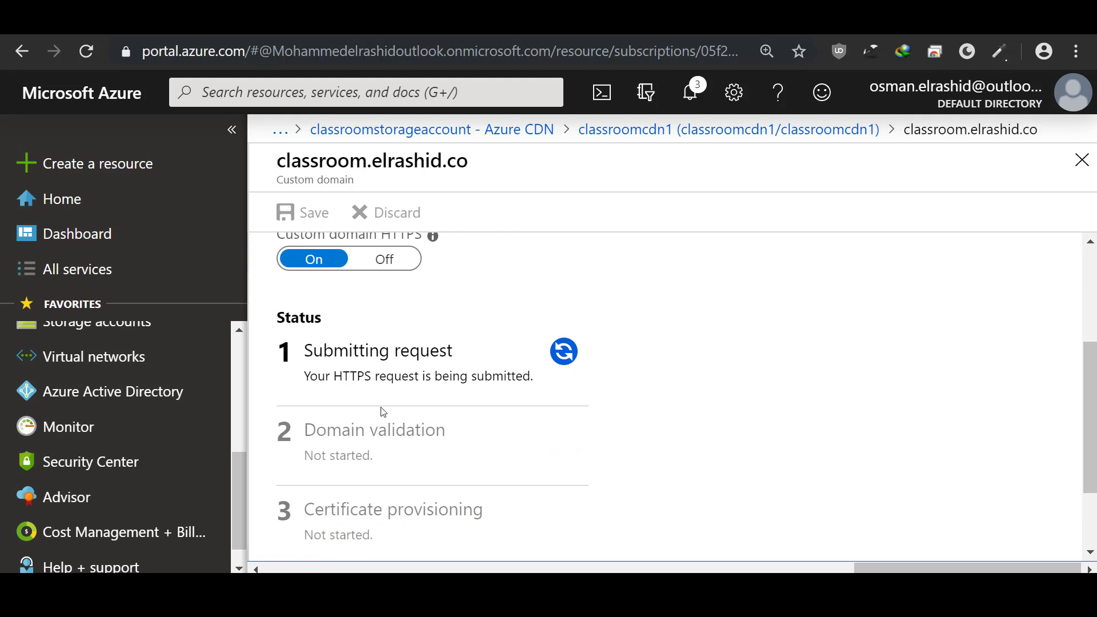
scroll(367, 369, "down", 2)
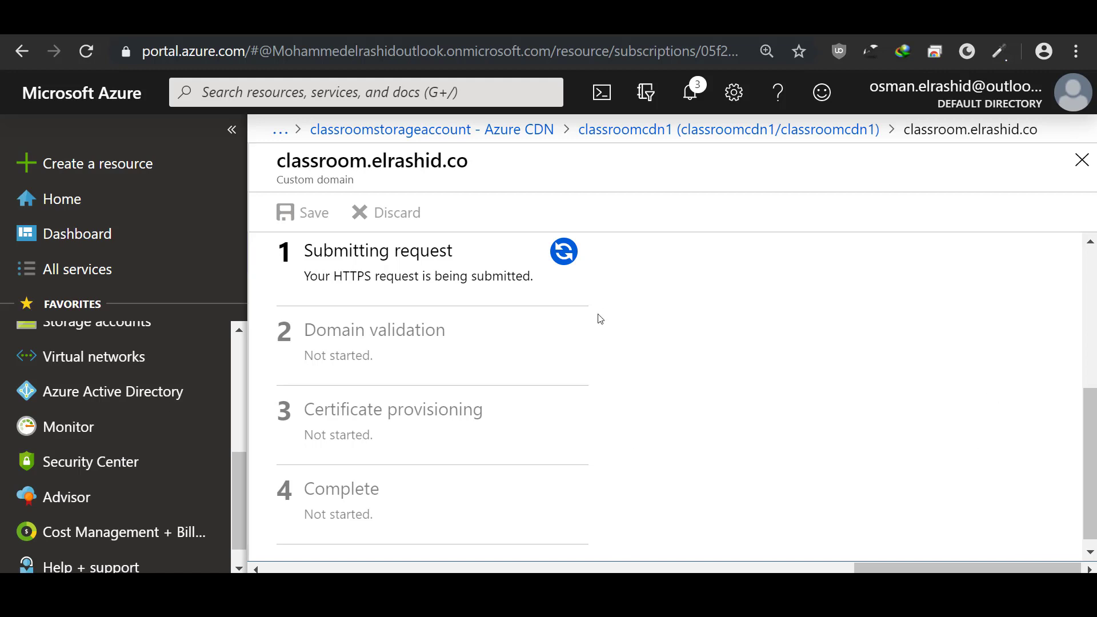
Open the custom domain classroom.elrashid.co as a web page from its name in the Azure portal.
triple_click(376, 156)
right_click(382, 155)
left_click(447, 197)
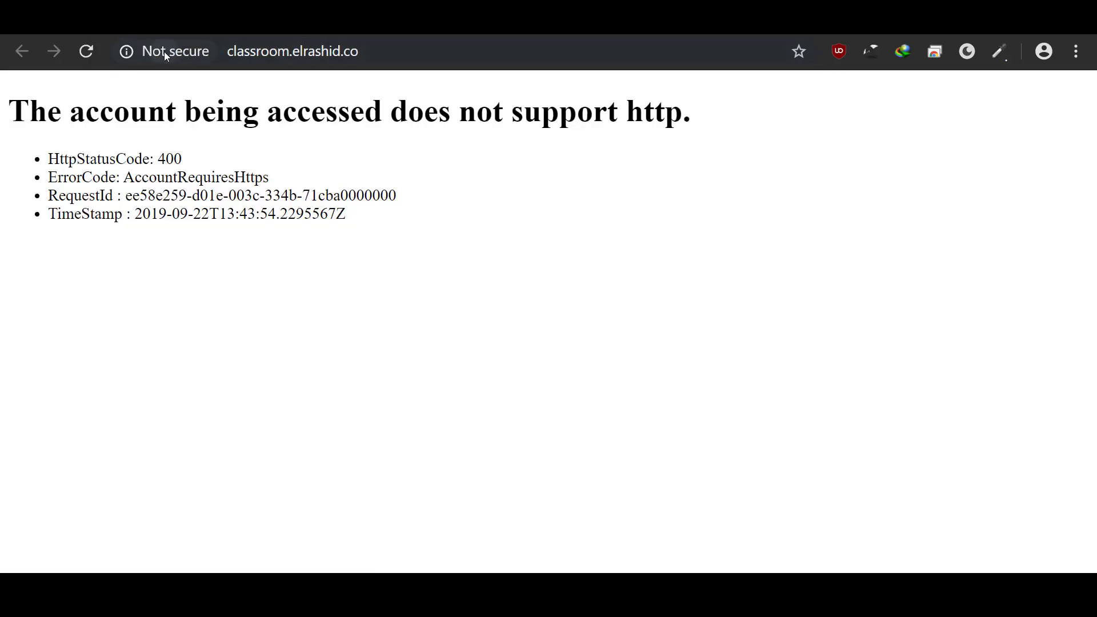
left_click(159, 51)
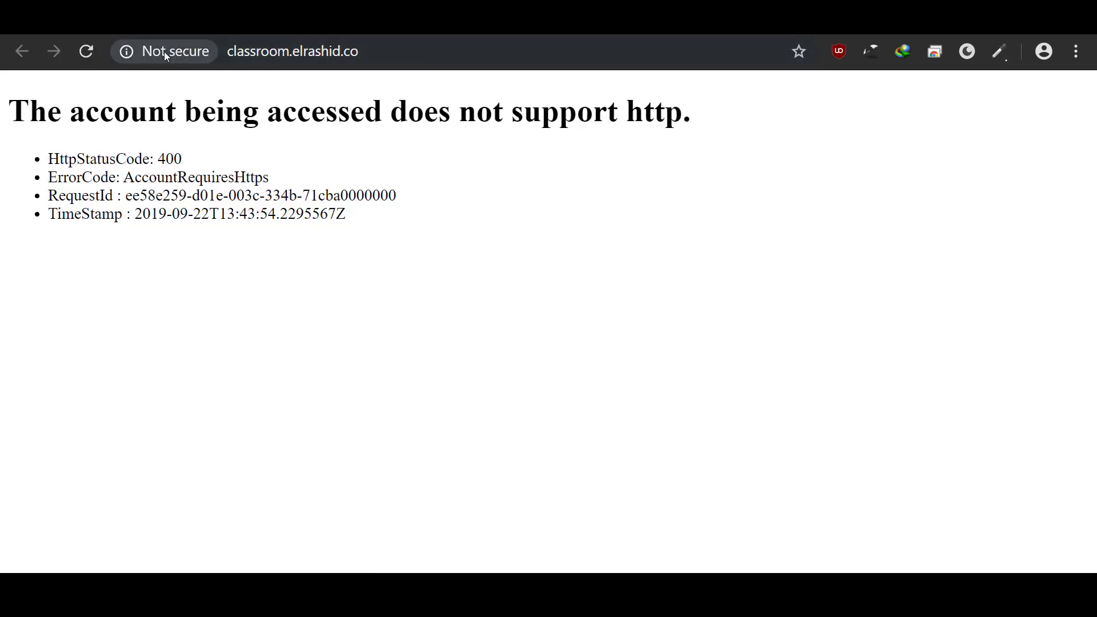
left_click(263, 53)
key("Home")
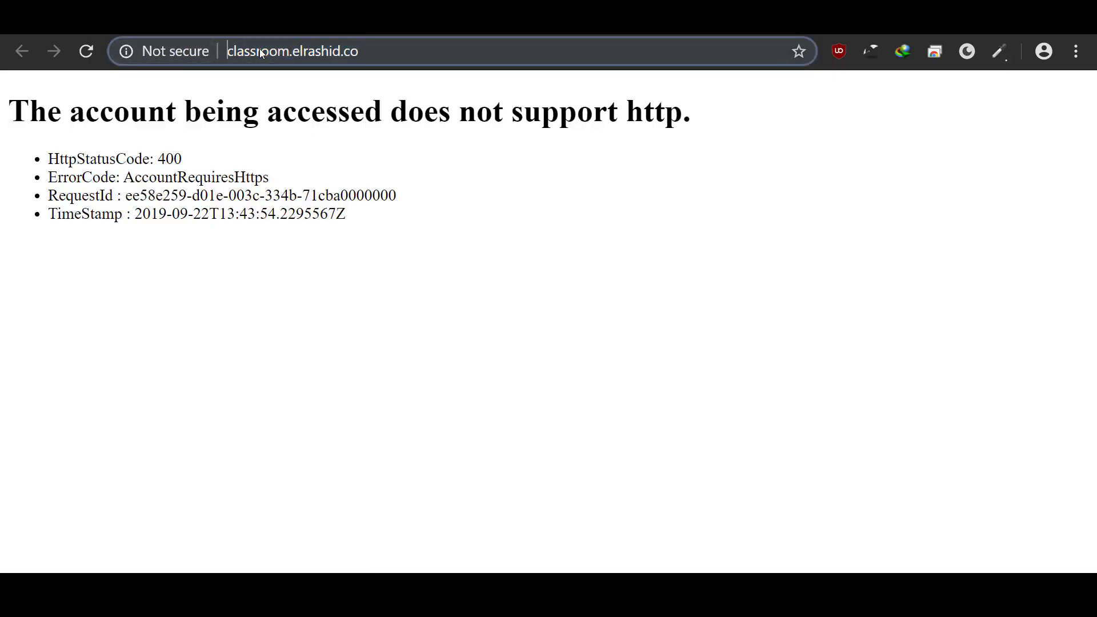
type("https:/")
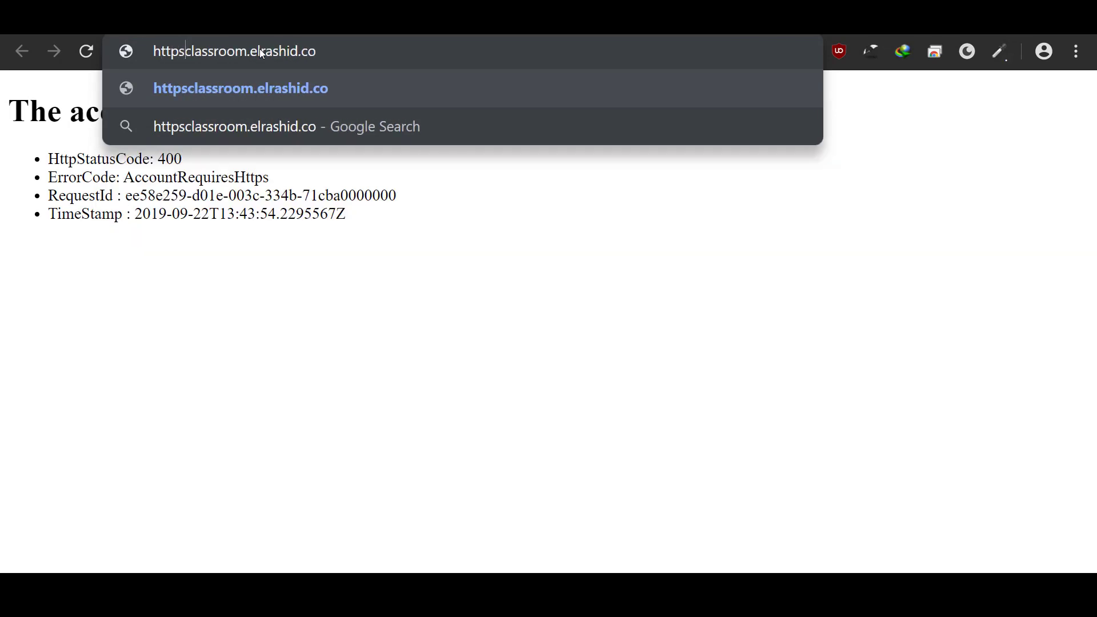
type("/")
key("Return")
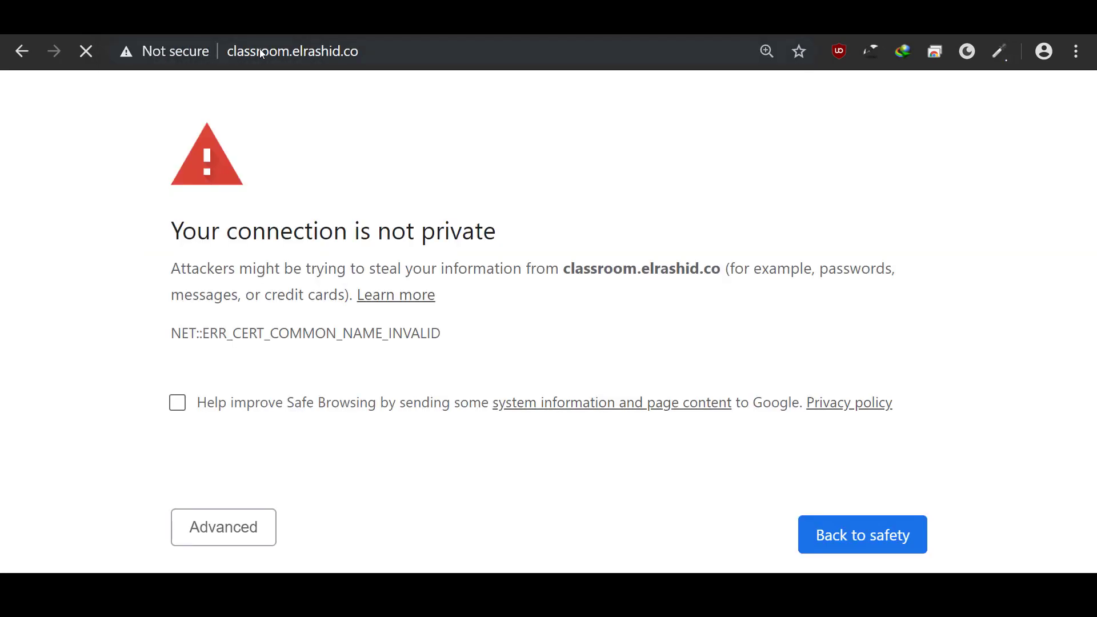
Show the certificate warning's advanced details and proceed to classroom.elrashid.co despite the warning.
left_click(254, 526)
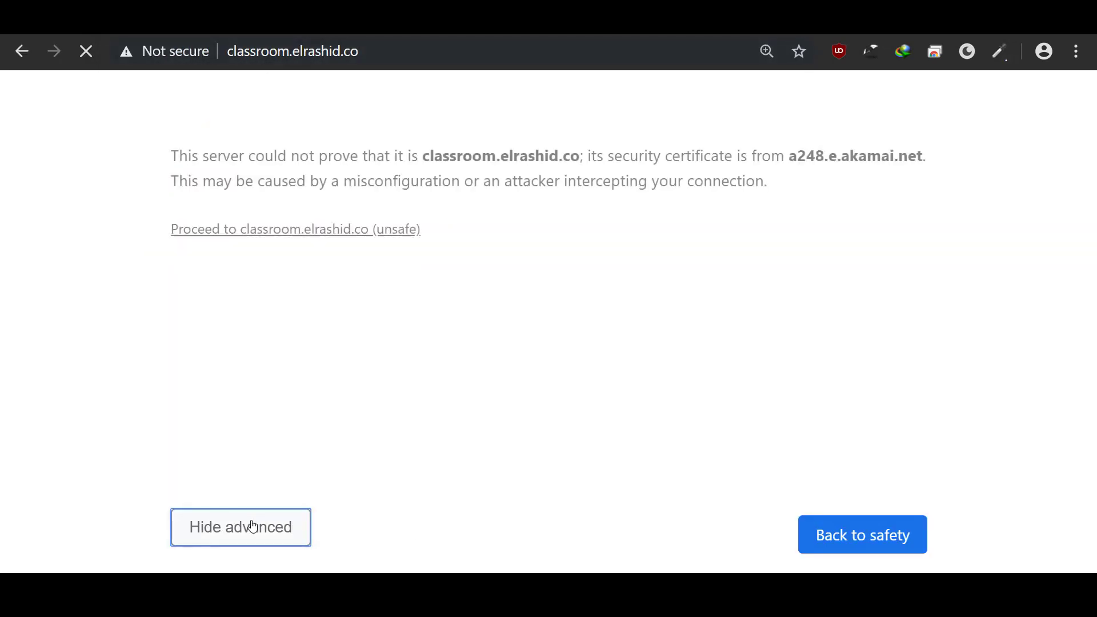
left_click(850, 534)
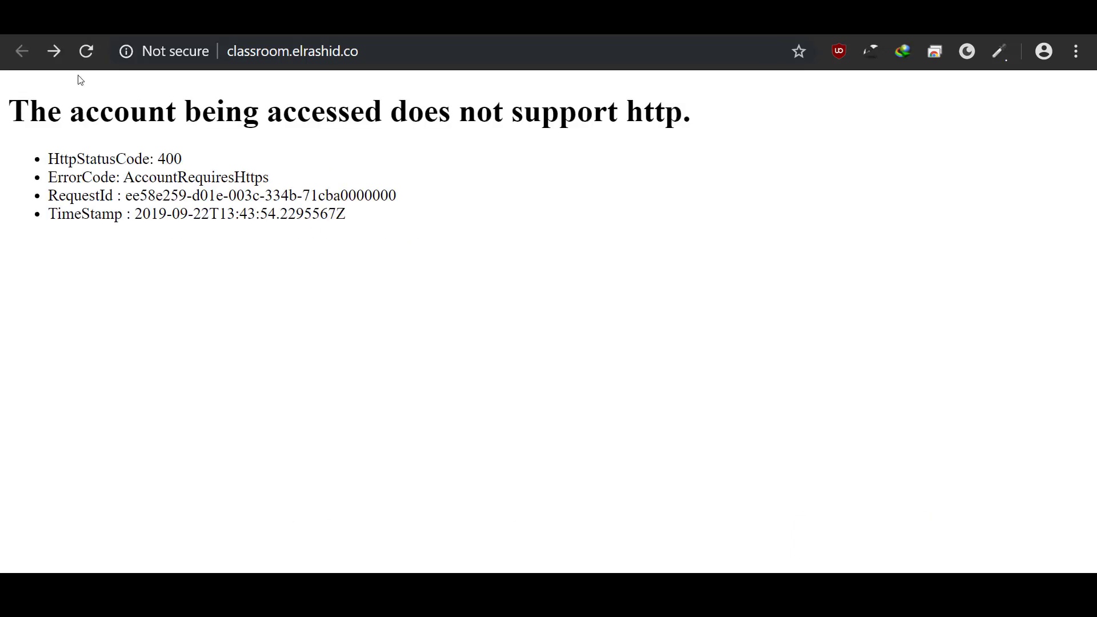
left_click(54, 50)
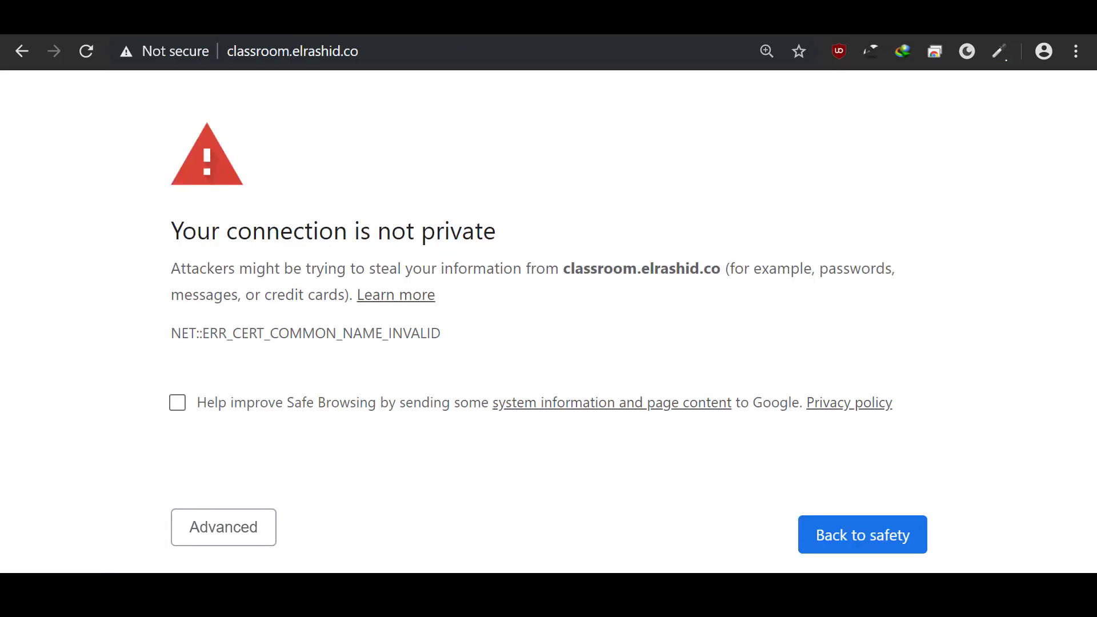
left_click(272, 516)
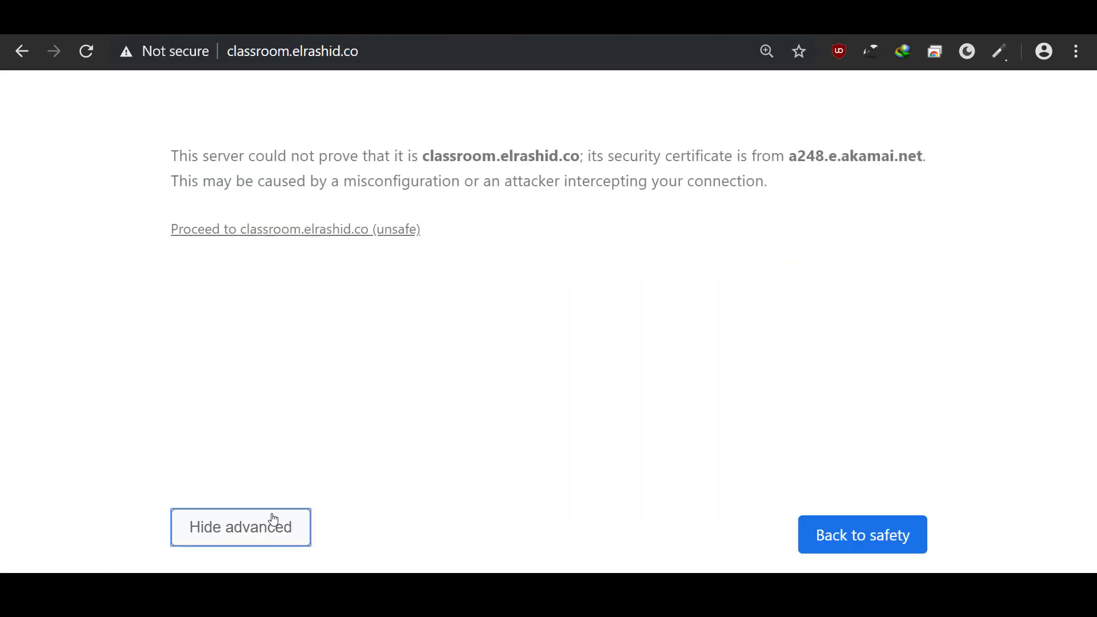
left_click(331, 232)
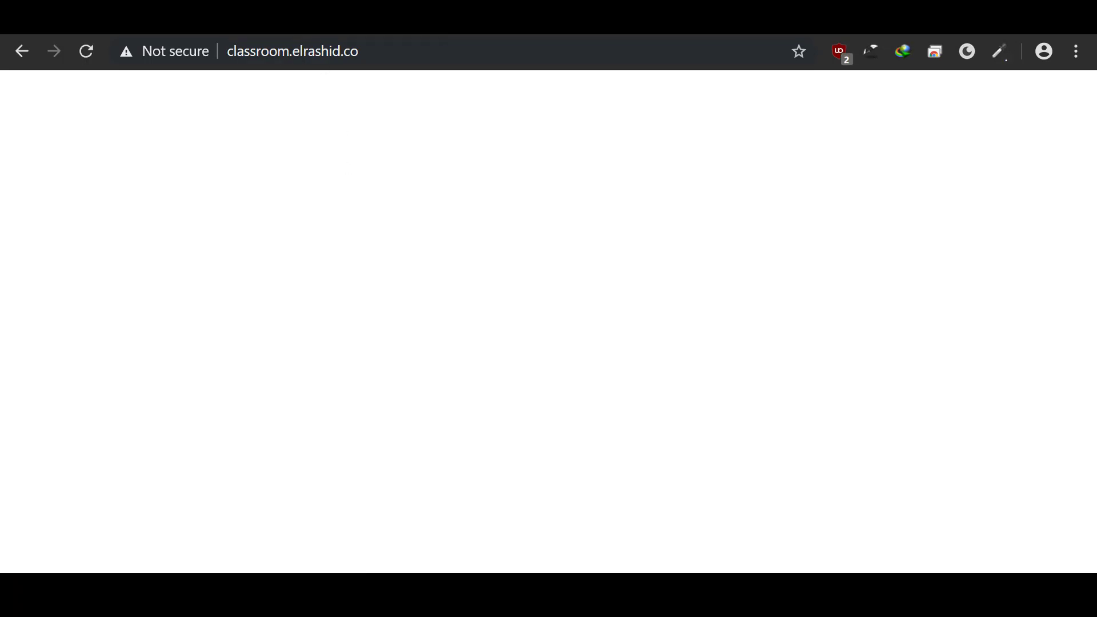
Return to the custom domain's page in the Azure portal and bring the start of the favorites list into view.
key("ctrl+Tab")
scroll(169, 451, "down", 1)
scroll(169, 453, "up", 3)
scroll(150, 407, "up", 4)
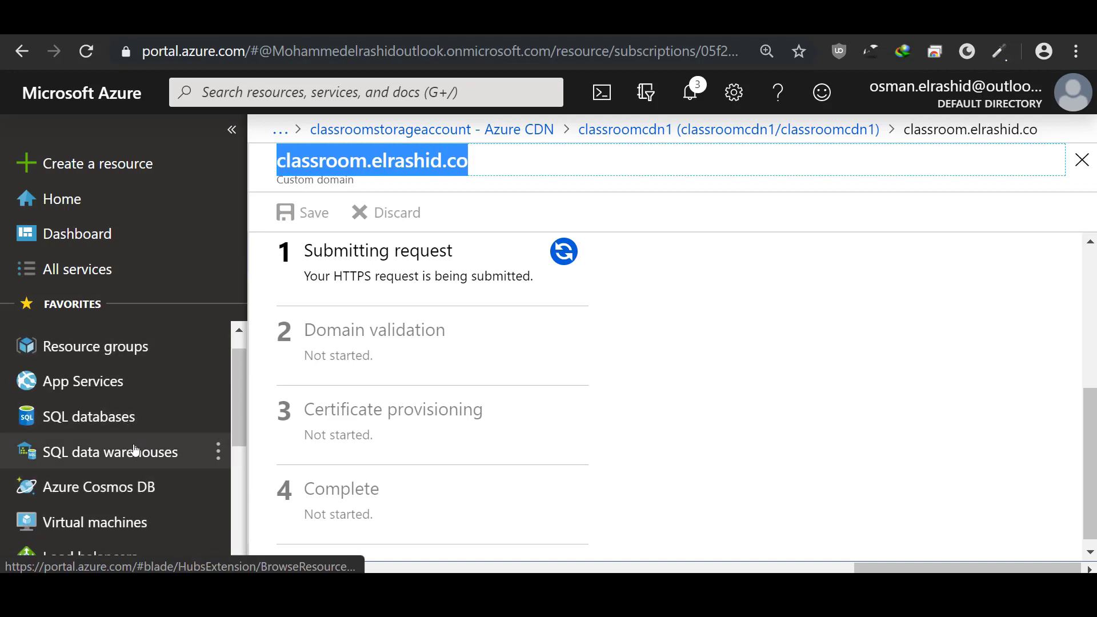